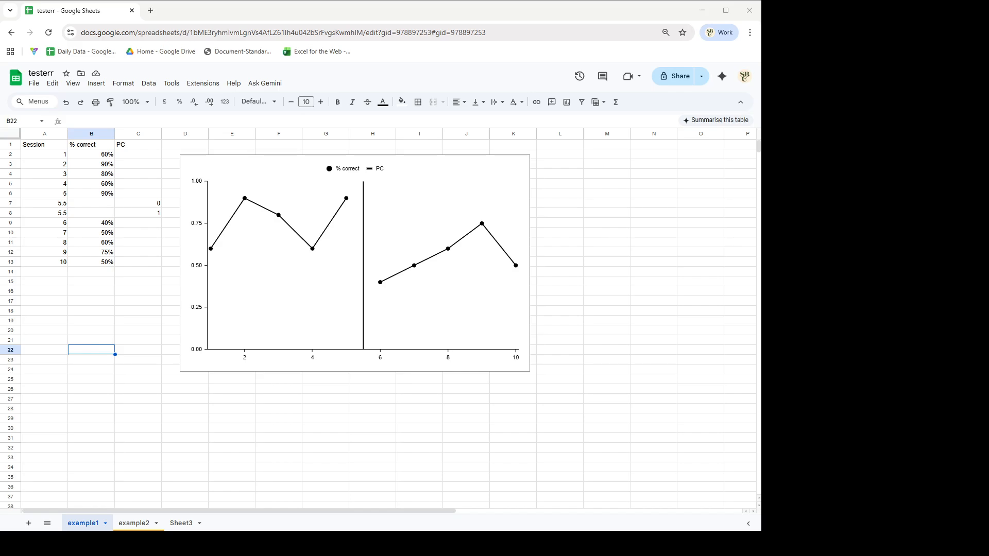
# - Examine the phase-change line in the chart on the example2 sheet and open Sheet3
pyautogui.click(134, 524)
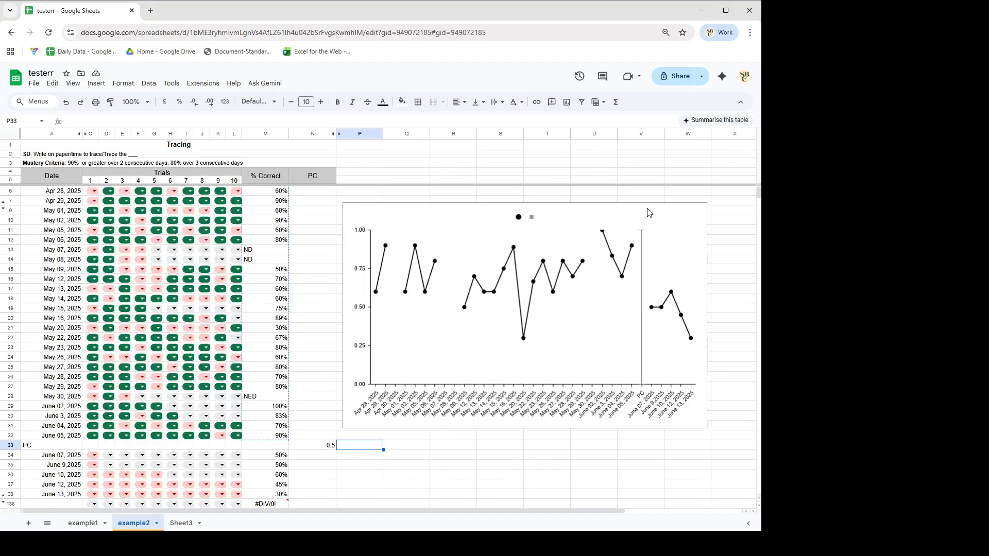
pyautogui.moveTo(519, 509); pyautogui.dragTo(624, 502)
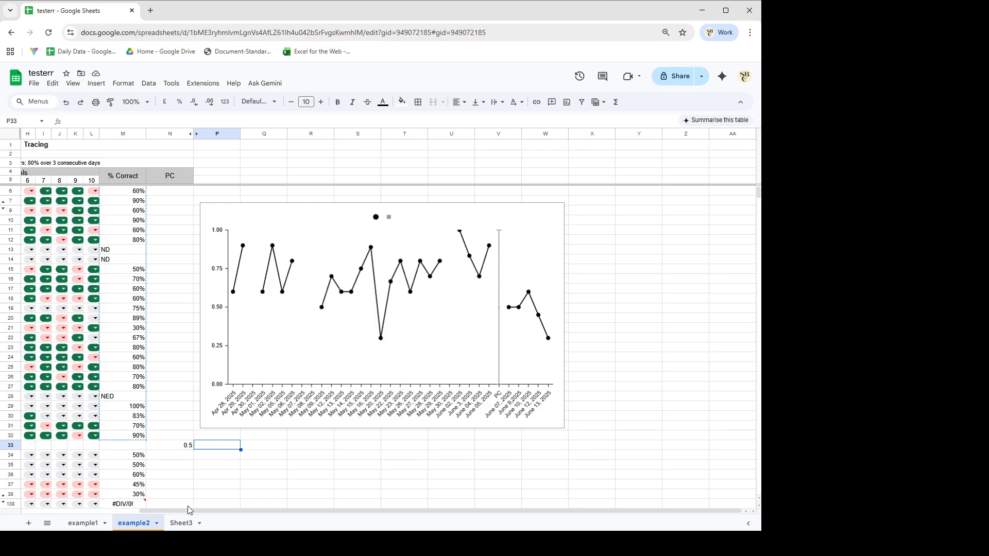
pyautogui.click(179, 523)
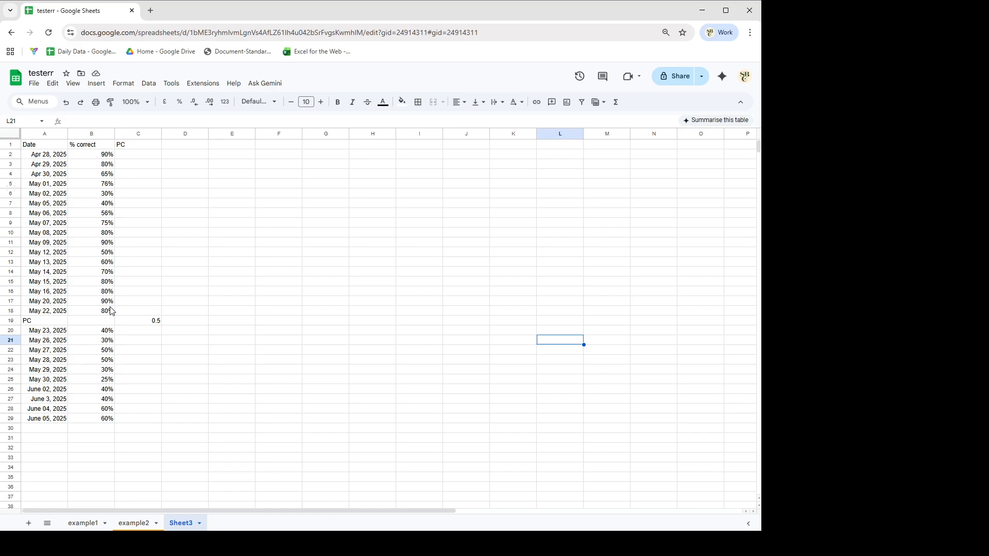
# - Inspect the PC row between May 22 and May 23, including its label and its entry in the PC column
pyautogui.rightClick(10, 330)
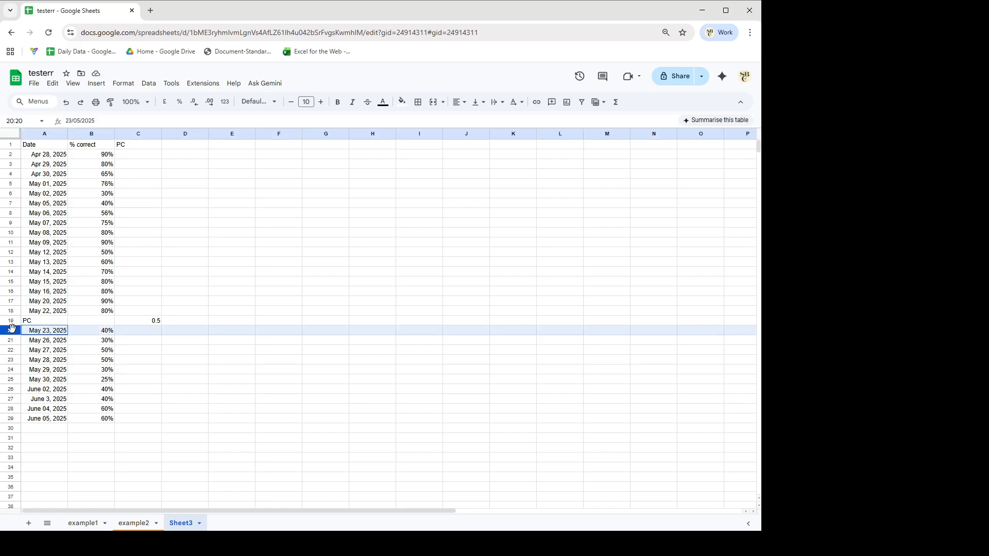
pyautogui.click(199, 311)
pyautogui.click(28, 323)
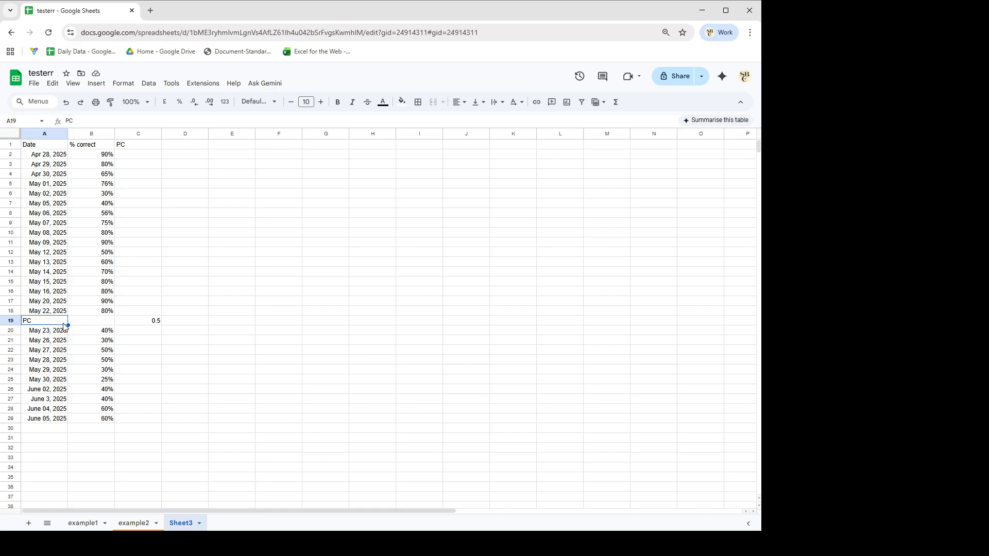
pyautogui.click(138, 324)
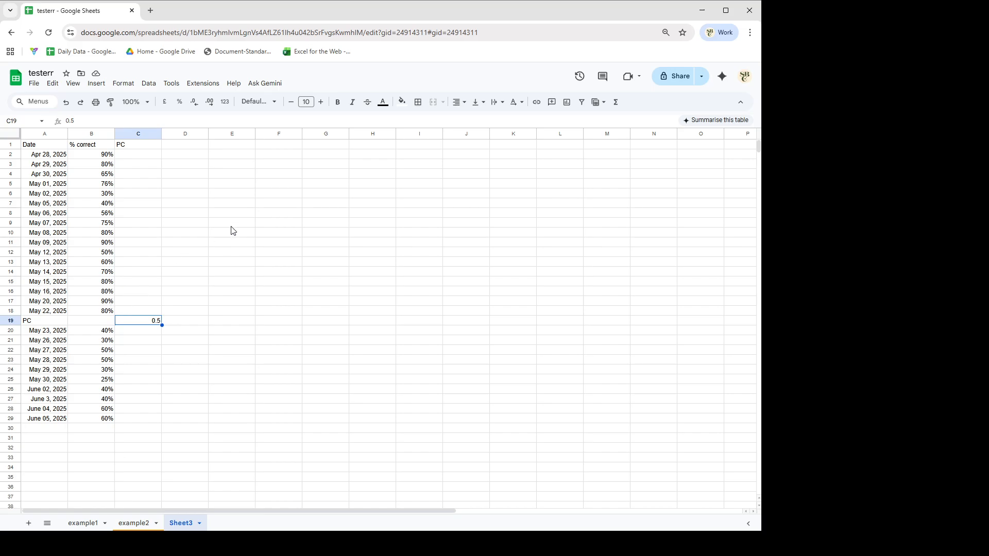
pyautogui.click(218, 195)
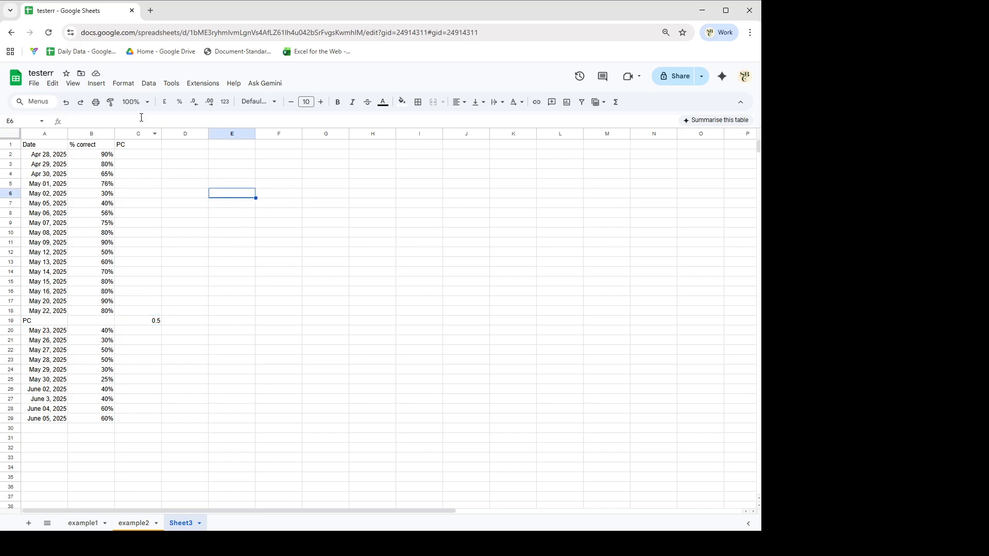
# - Insert a chart beside the data table and set its X-axis to the date range Sheet3!A1:A29
pyautogui.click(96, 84)
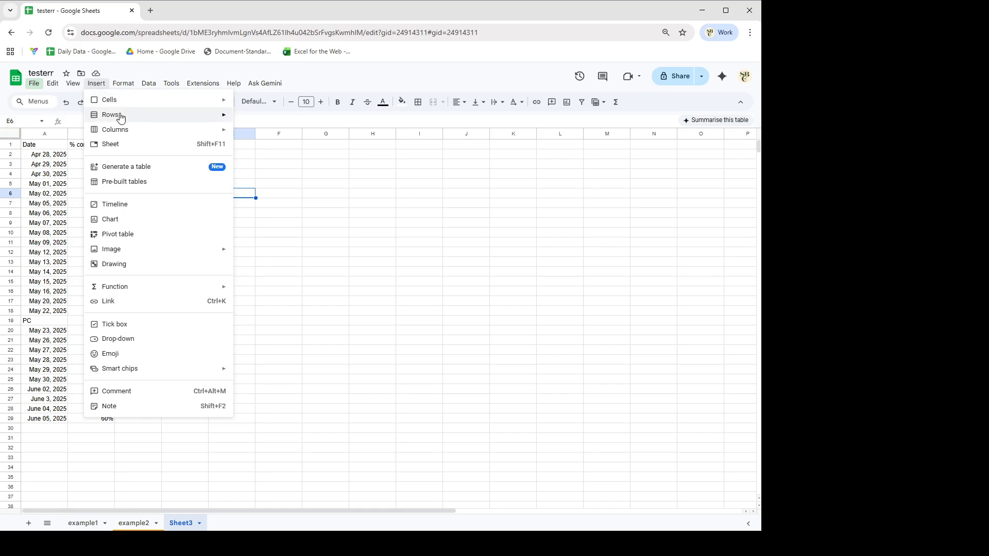
pyautogui.click(111, 219)
pyautogui.moveTo(191, 242); pyautogui.dragTo(214, 161)
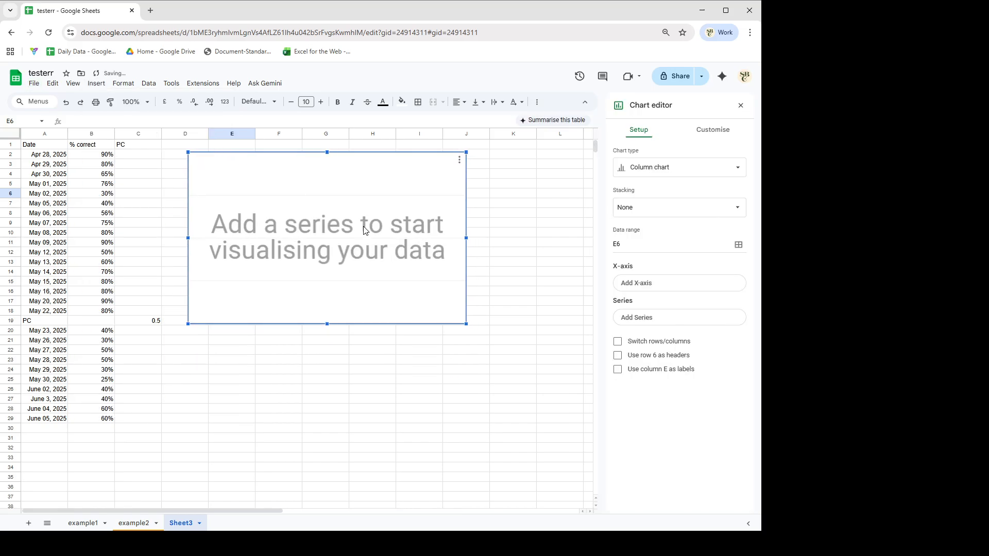
pyautogui.click(672, 285)
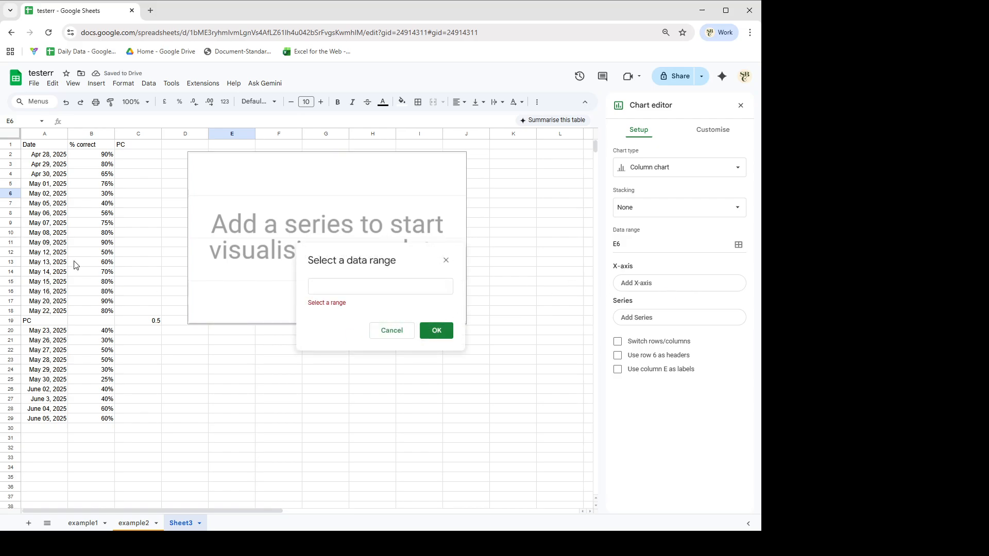
pyautogui.moveTo(40, 150); pyautogui.dragTo(47, 422)
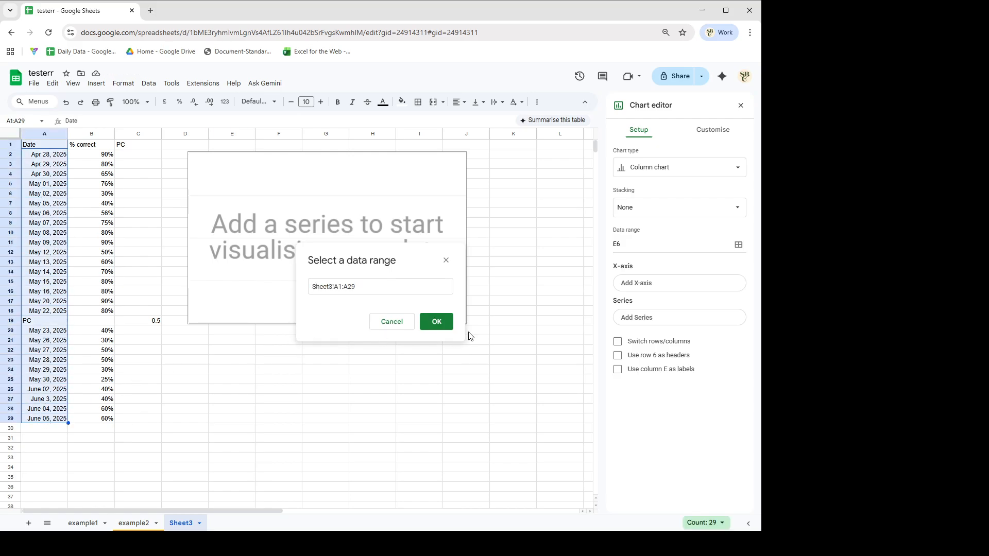
pyautogui.click(437, 322)
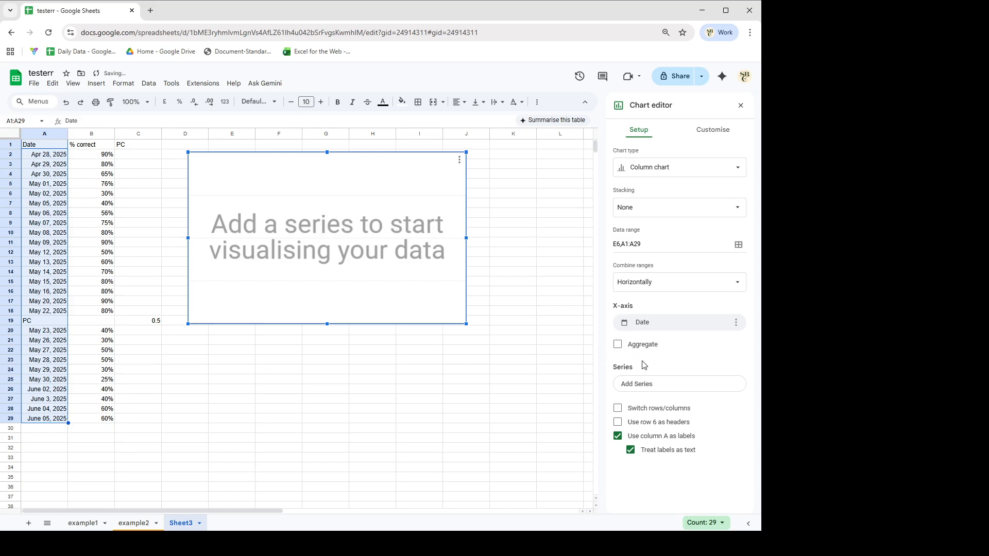
# - Add the % correct range Sheet3!B1:B29 as a series and change the chart type to a line chart
pyautogui.click(645, 387)
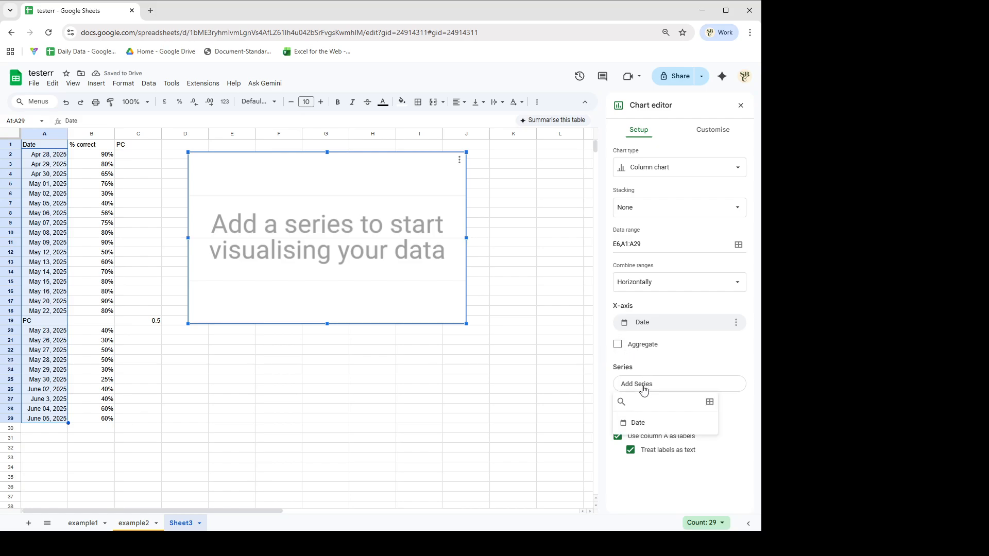
pyautogui.click(710, 402)
pyautogui.moveTo(83, 144); pyautogui.dragTo(85, 418)
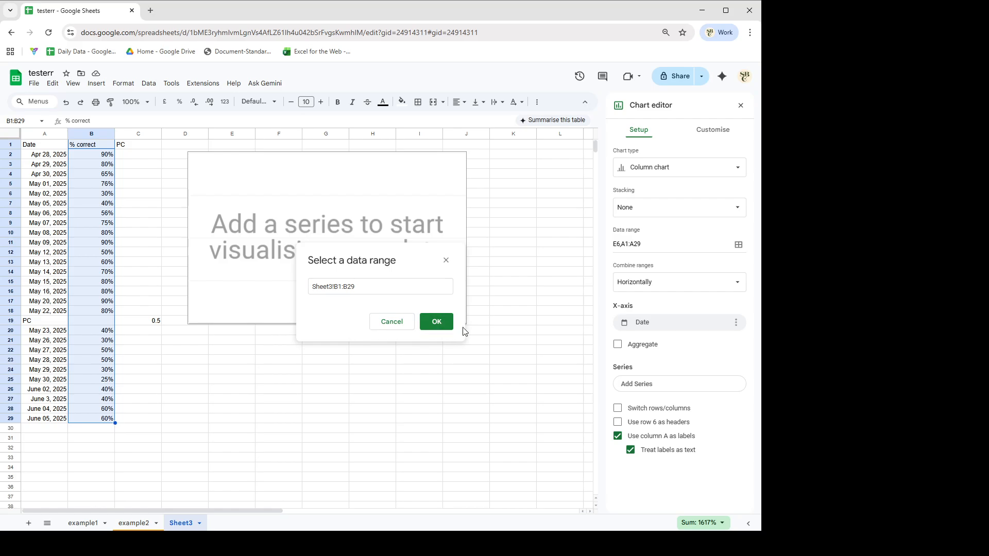
pyautogui.click(437, 322)
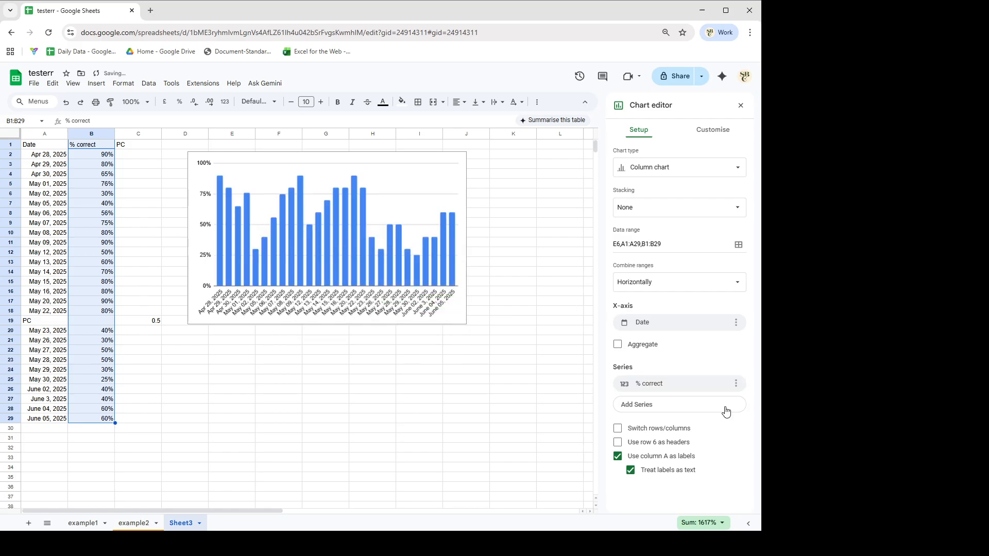
pyautogui.click(665, 169)
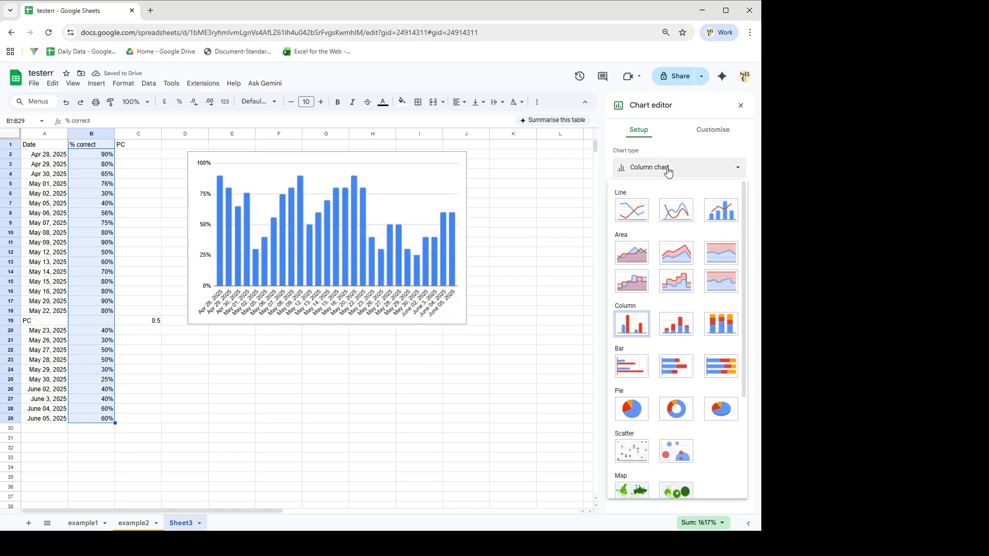
pyautogui.click(633, 209)
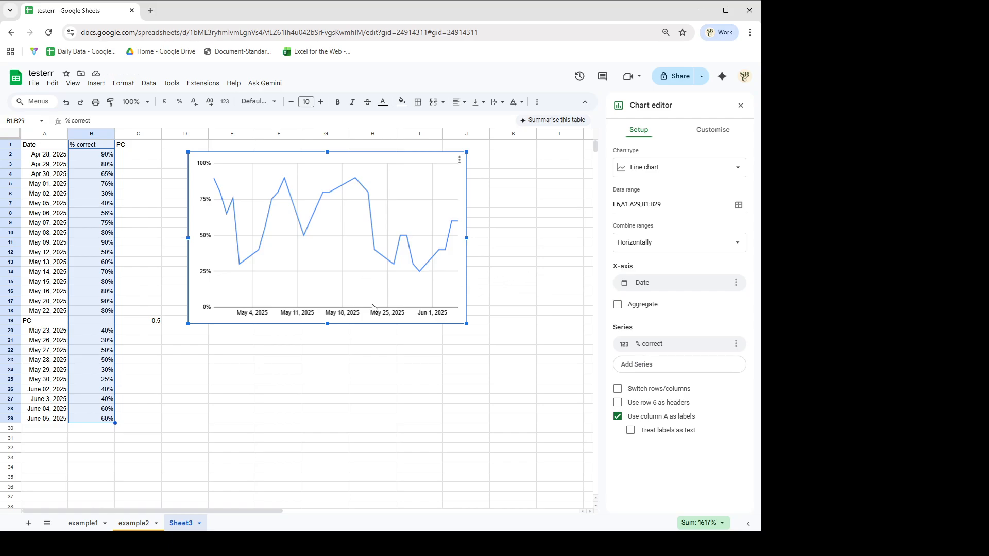
# - Remove the vertical axis major gridlines and add major ticks 6px long, positioned outside
pyautogui.click(711, 132)
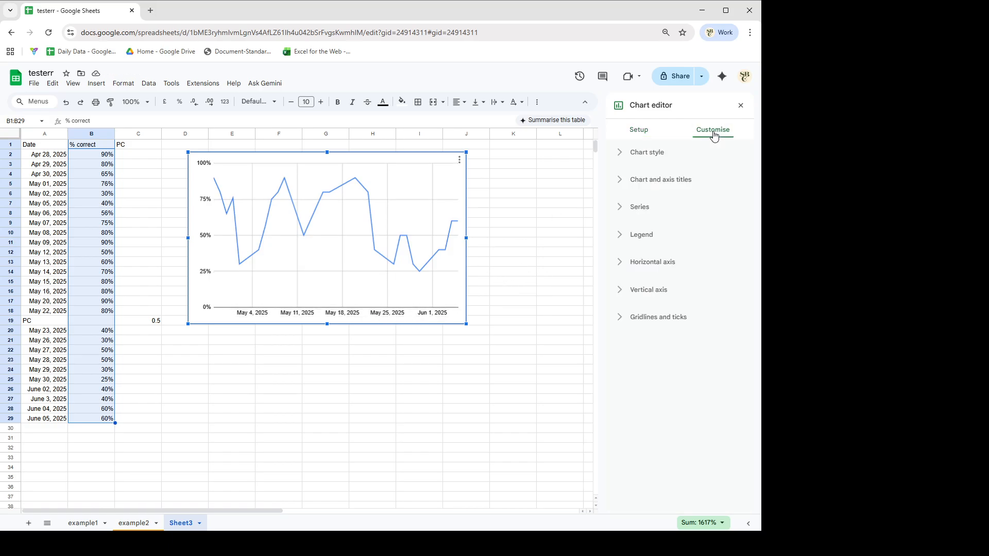
pyautogui.click(622, 291)
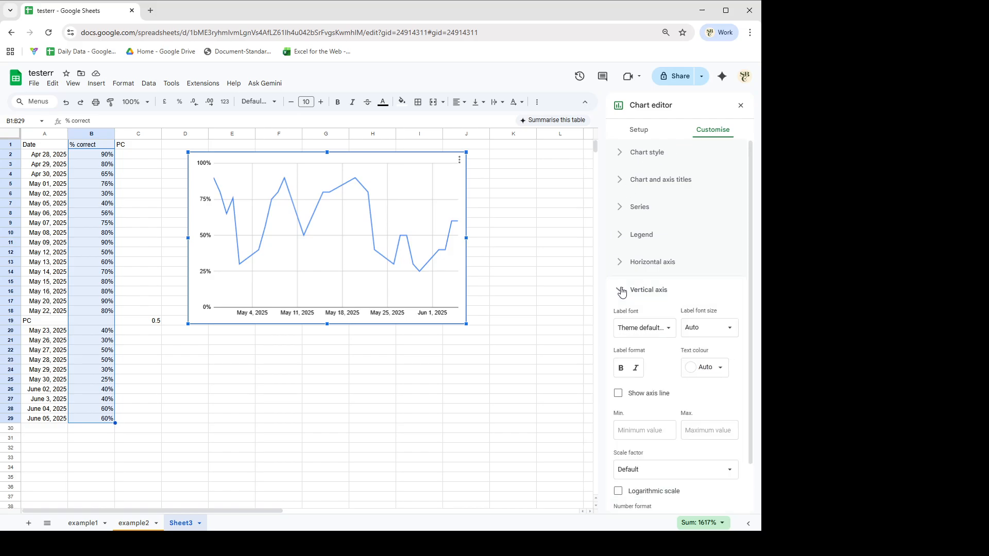
pyautogui.click(622, 291)
pyautogui.click(623, 320)
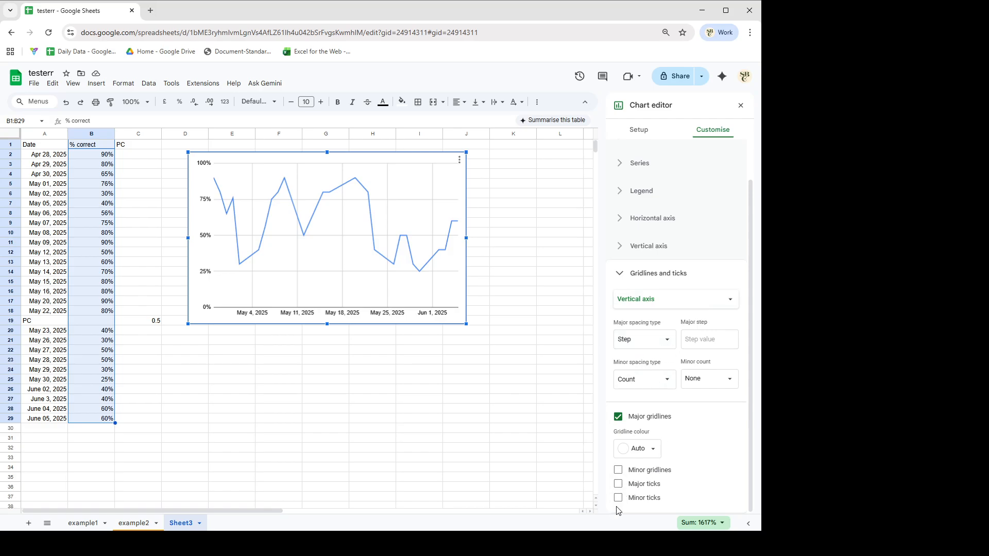
pyautogui.click(618, 416)
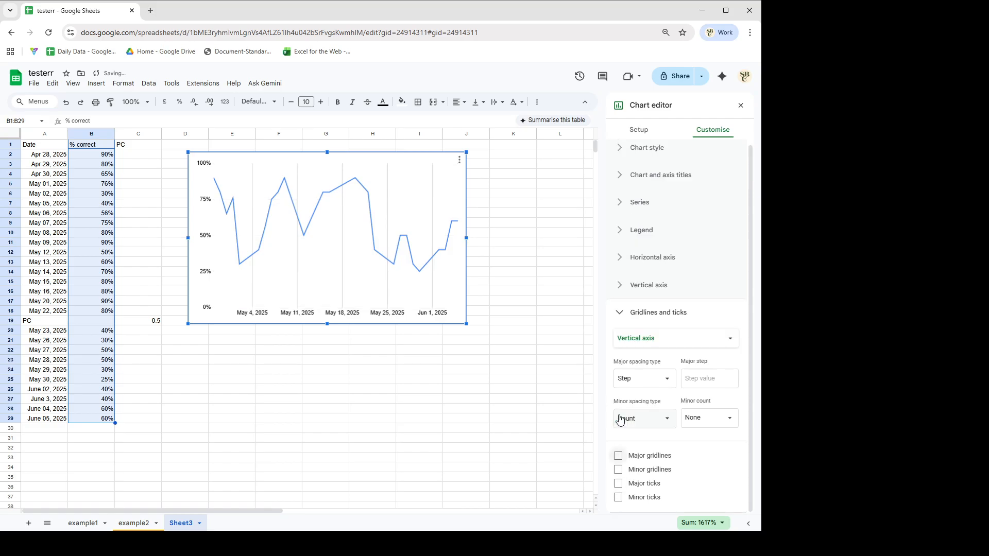
pyautogui.click(619, 485)
pyautogui.scroll(-2, 688, 438)
pyautogui.click(710, 435)
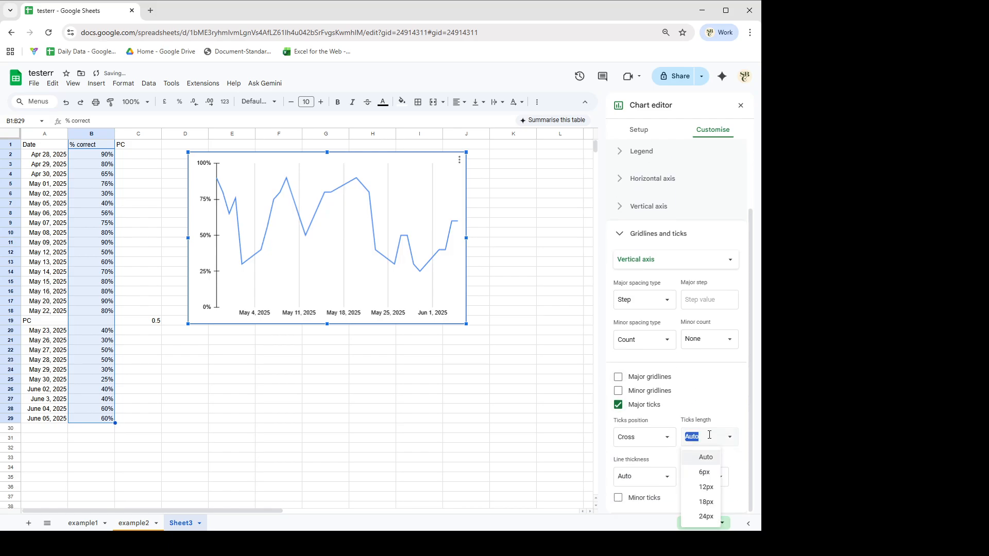
pyautogui.click(701, 472)
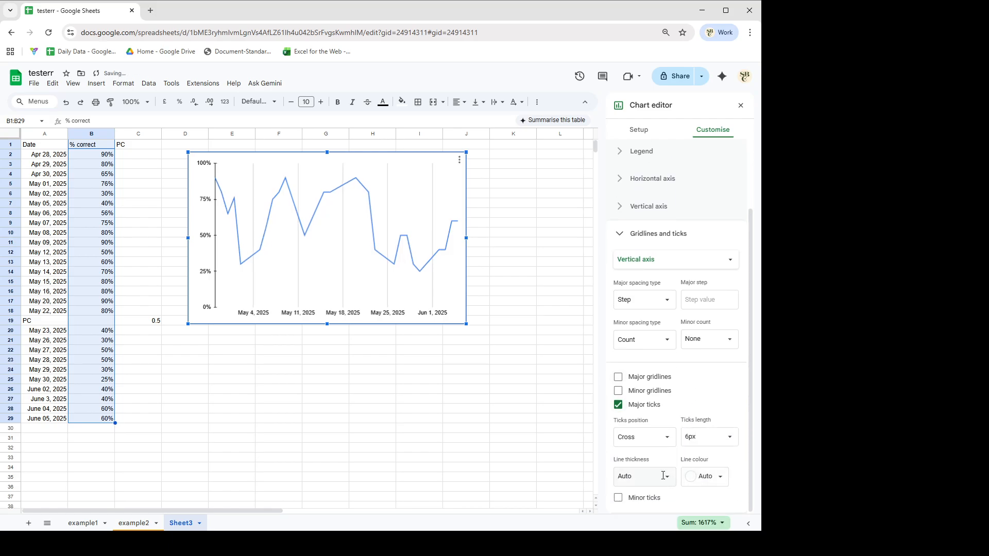
pyautogui.click(662, 443)
pyautogui.click(639, 407)
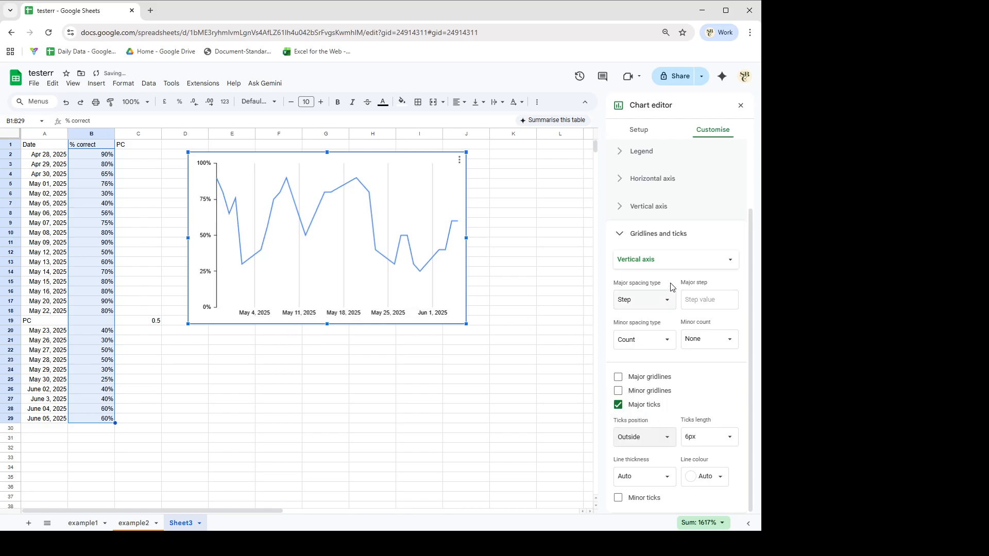
# - Remove the horizontal axis major gridlines and add major ticks 6px long, positioned outside
pyautogui.click(678, 260)
pyautogui.click(670, 244)
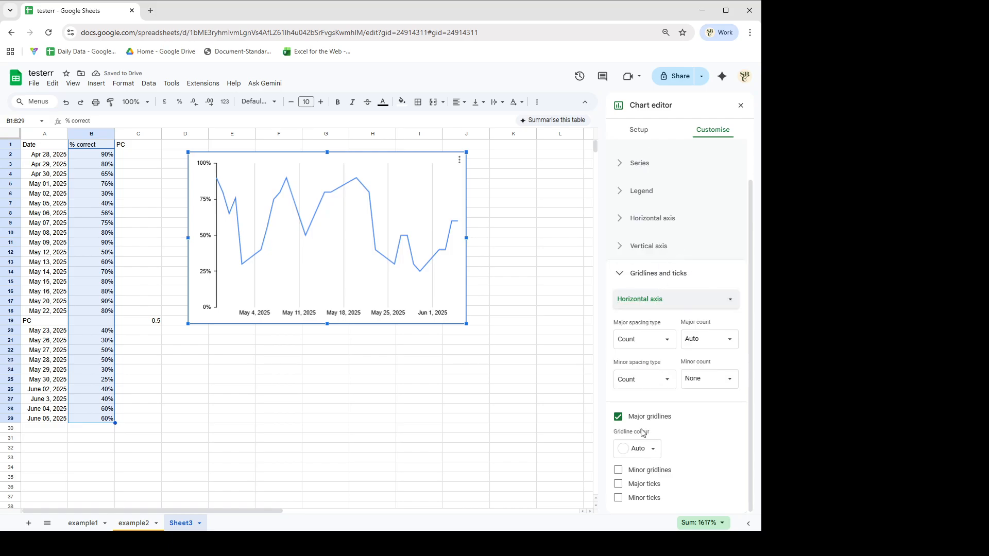
pyautogui.click(619, 418)
pyautogui.click(619, 484)
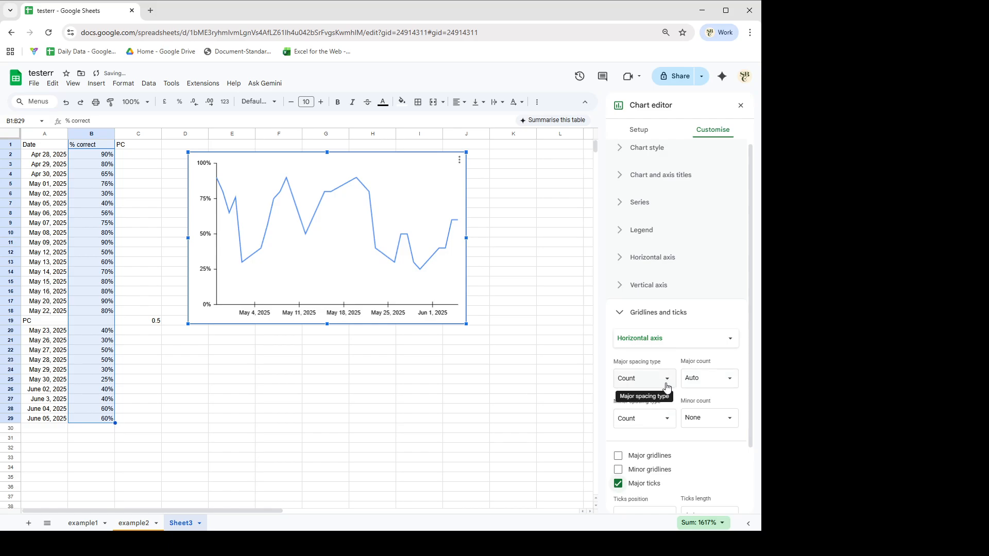
pyautogui.scroll(-2, 669, 410)
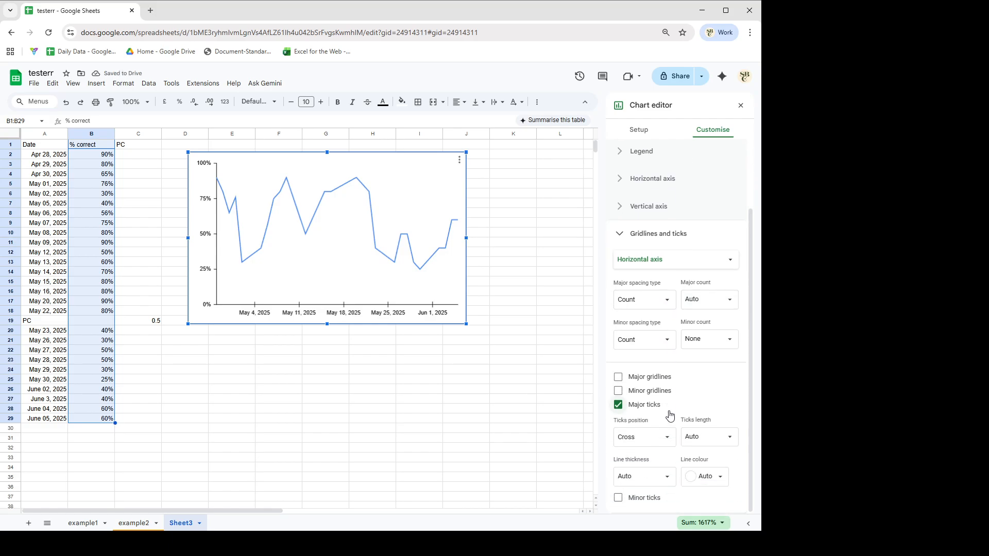
pyautogui.click(734, 443)
pyautogui.click(703, 478)
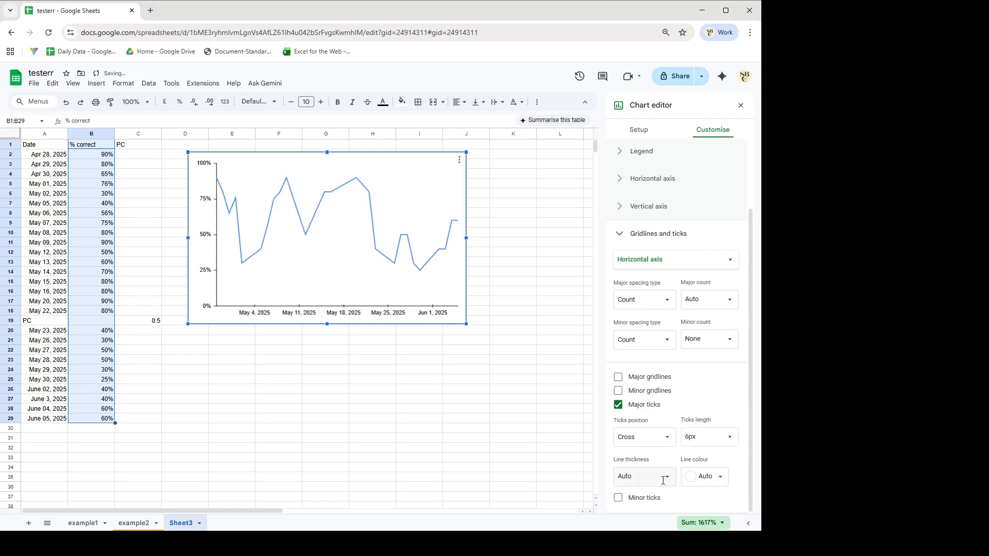
pyautogui.click(665, 442)
pyautogui.click(641, 405)
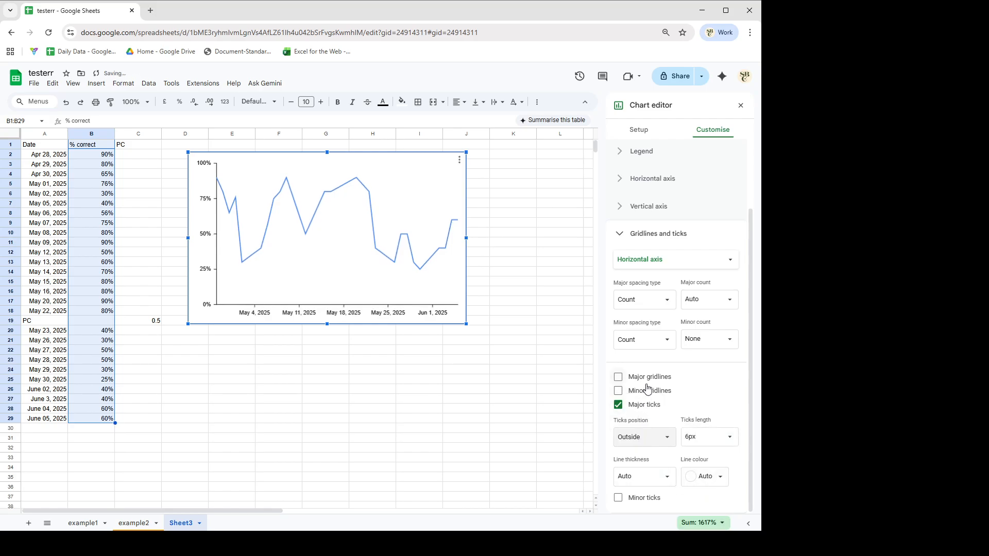
# - Set the line colour of the % correct series to black
pyautogui.scroll(3, 639, 188)
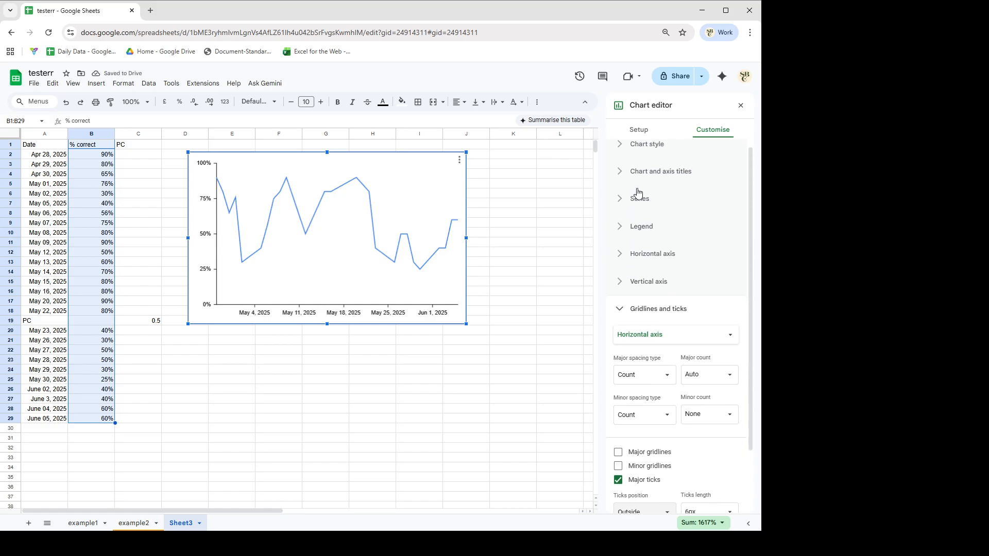
pyautogui.click(649, 152)
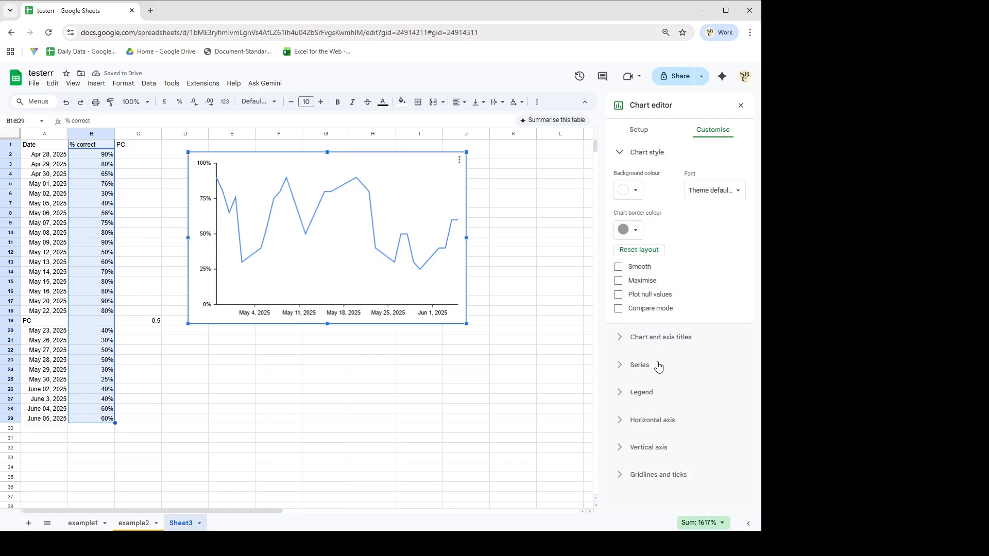
pyautogui.click(650, 153)
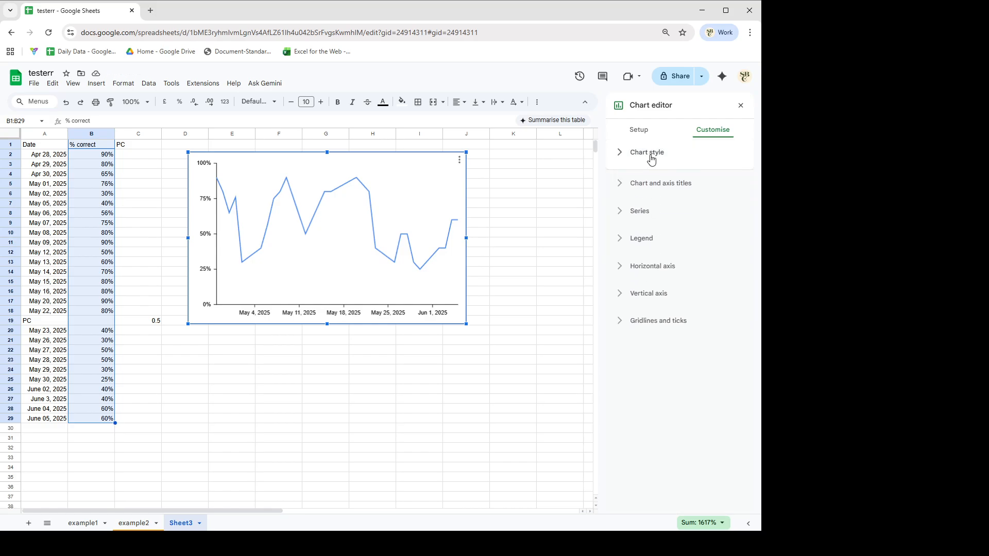
pyautogui.click(641, 207)
pyautogui.click(662, 293)
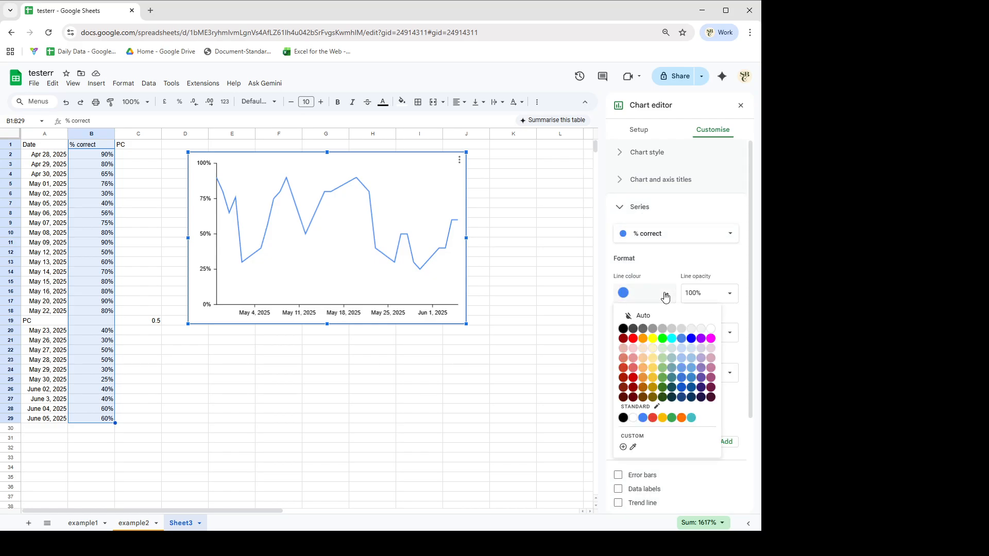
pyautogui.click(623, 329)
# - Give the % correct series circle data points with a point size of 5px
pyautogui.click(723, 375)
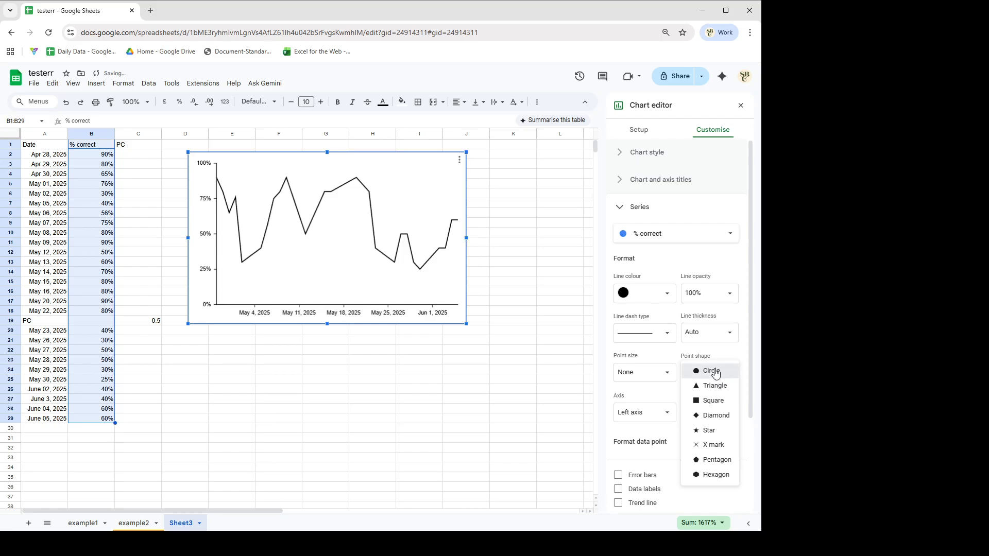
pyautogui.click(721, 372)
pyautogui.click(643, 369)
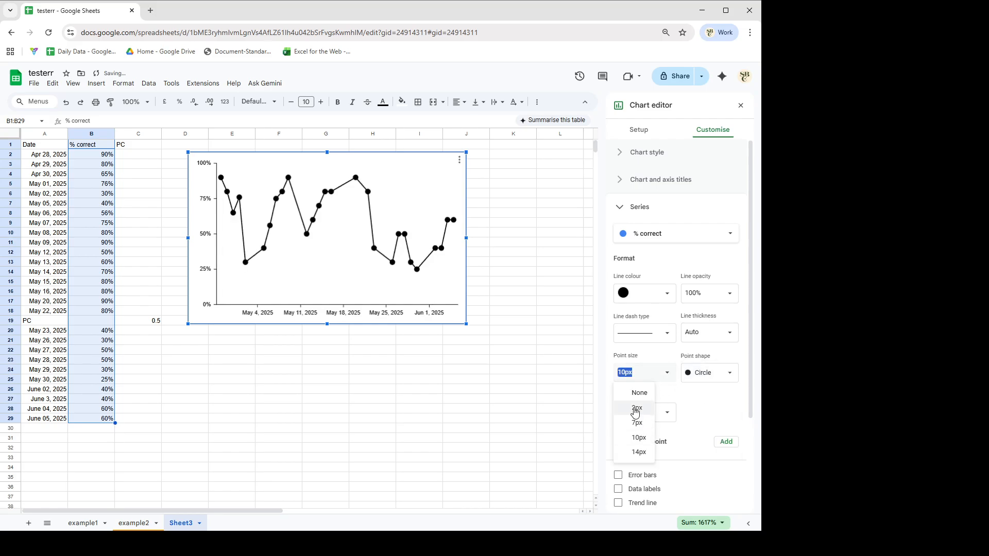
pyautogui.click(636, 428)
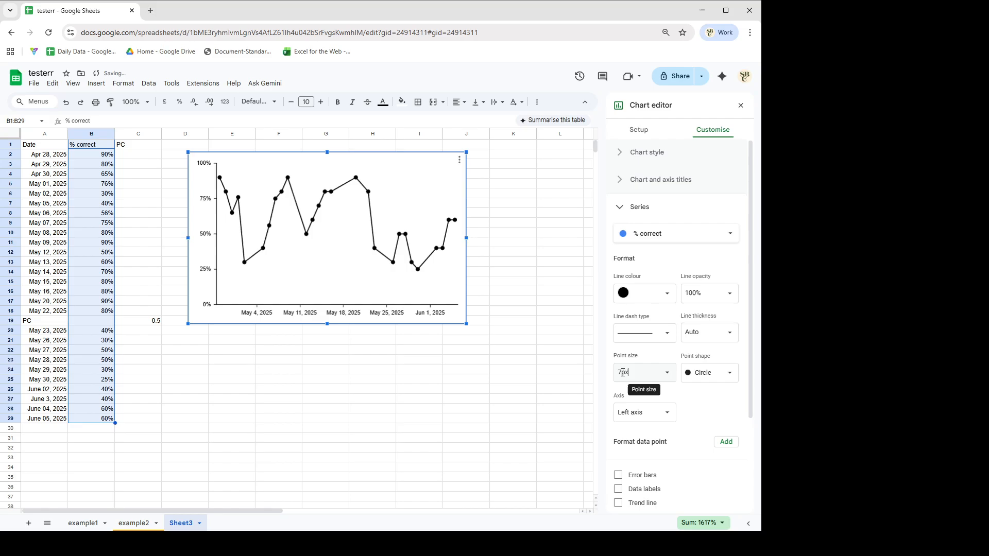
pyautogui.write('5')
pyautogui.press('Return')
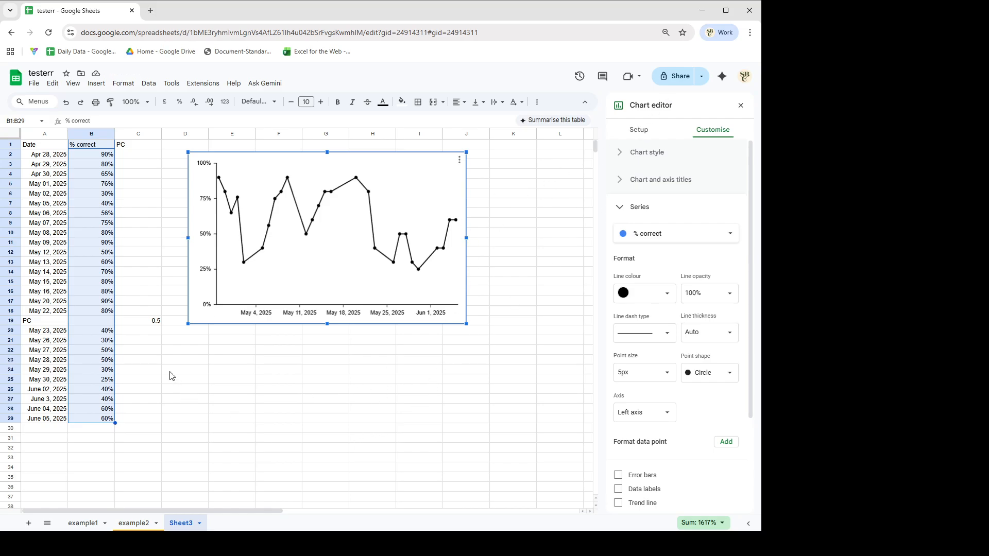
pyautogui.click(215, 362)
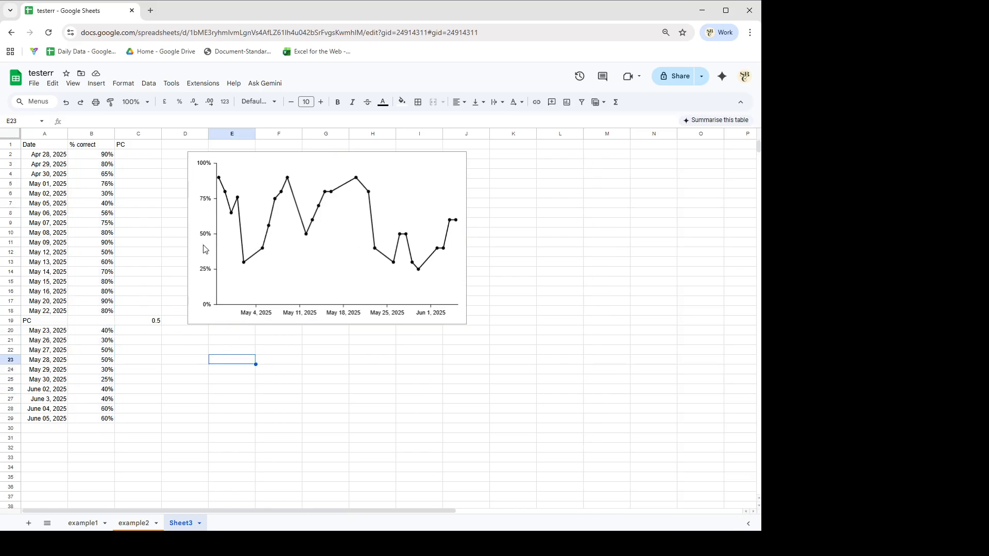
# - Add the PC column range C1:C29 to the chart as a second series
pyautogui.doubleClick(461, 290)
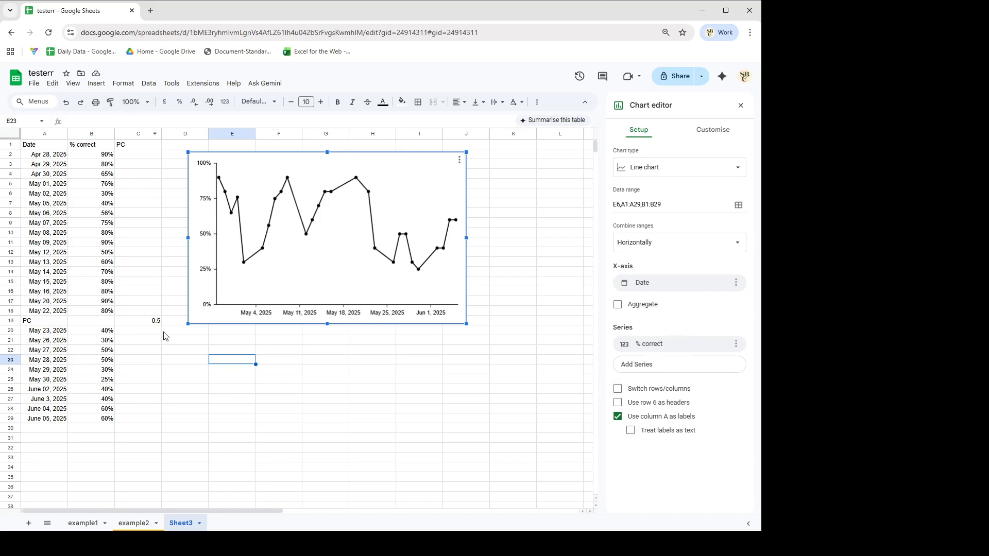
pyautogui.click(644, 364)
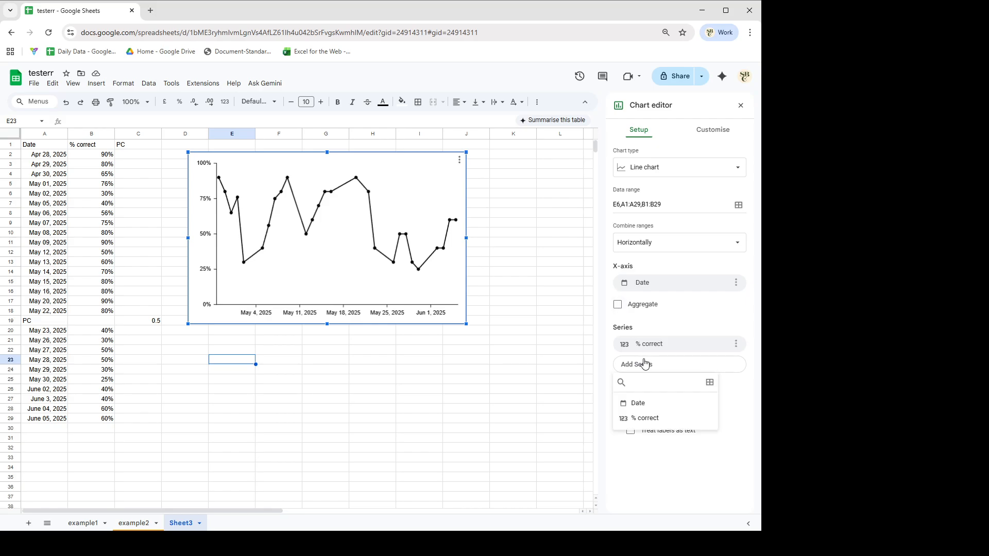
pyautogui.click(710, 382)
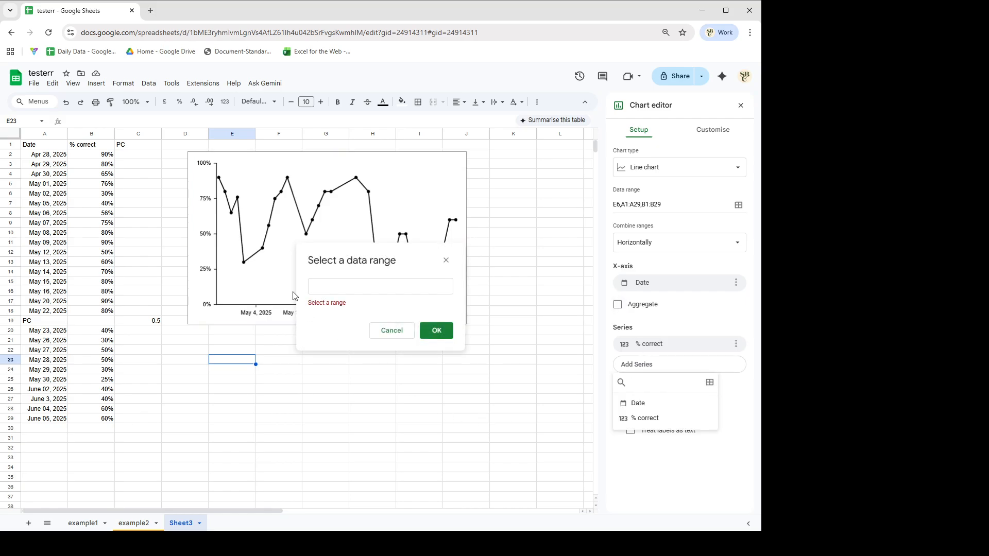
pyautogui.moveTo(132, 147); pyautogui.dragTo(142, 421)
pyautogui.click(446, 325)
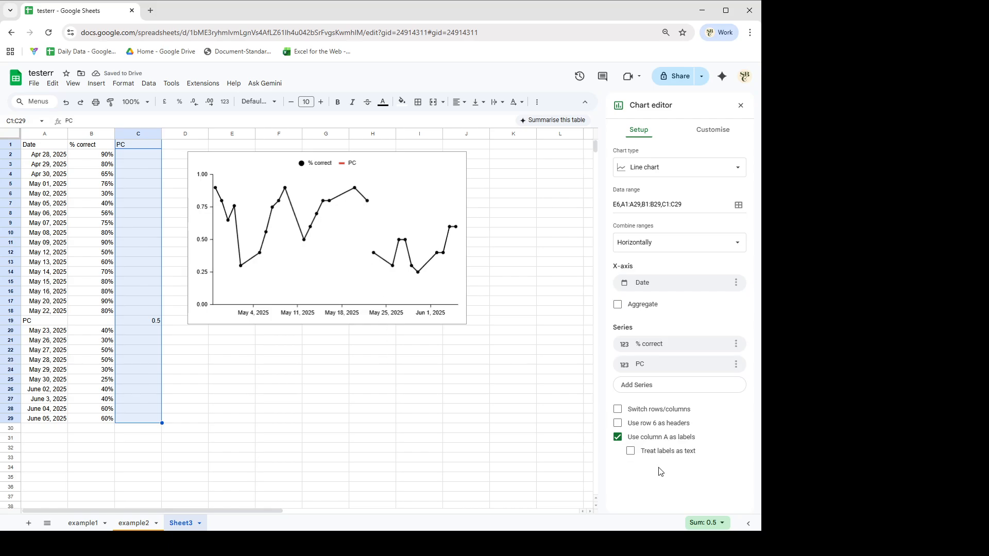
# - Treat the chart's date labels as text and enlarge the chart to extend into column K and down to row 24
pyautogui.click(630, 451)
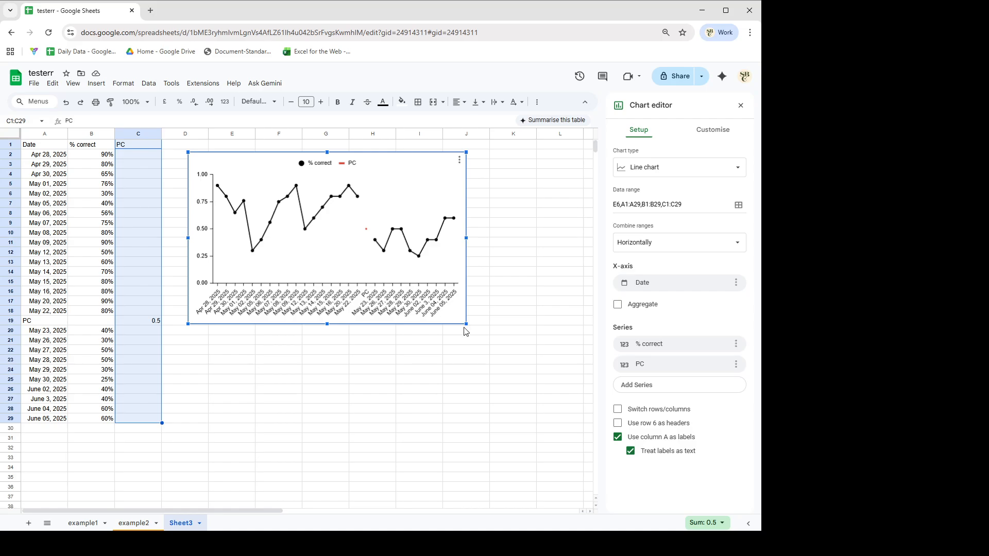
pyautogui.moveTo(465, 324); pyautogui.dragTo(542, 371)
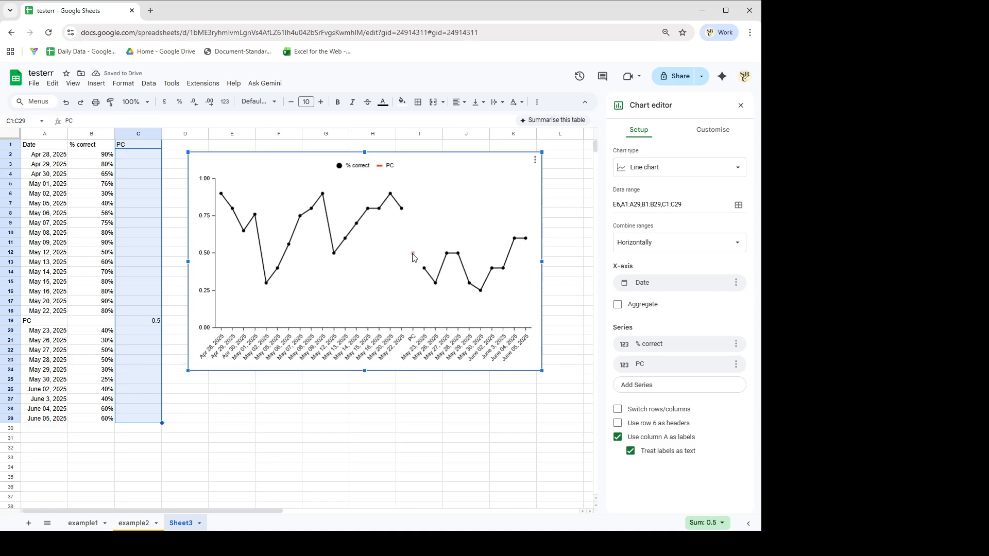
# - Try percentage error bars on all of the chart's series and remove them again
pyautogui.click(715, 130)
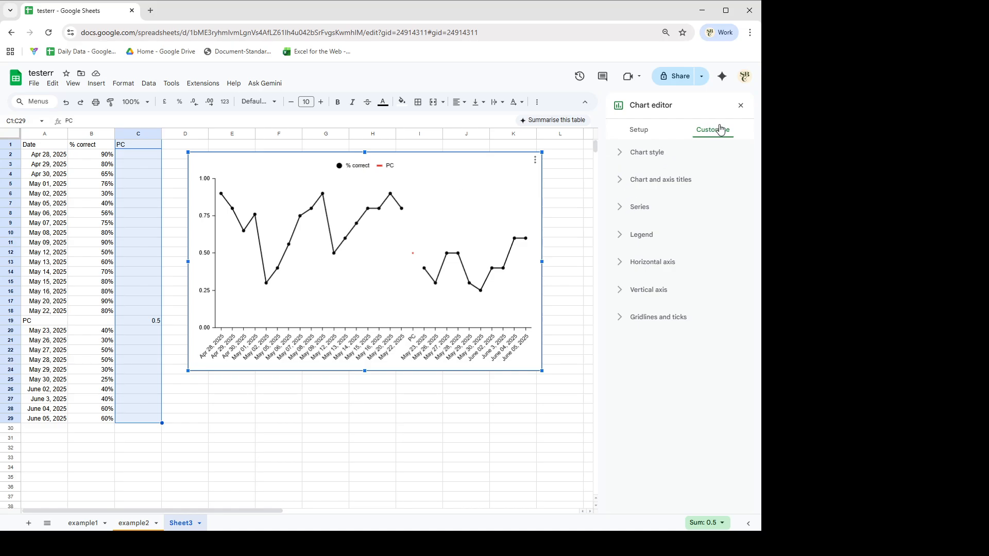
pyautogui.click(626, 206)
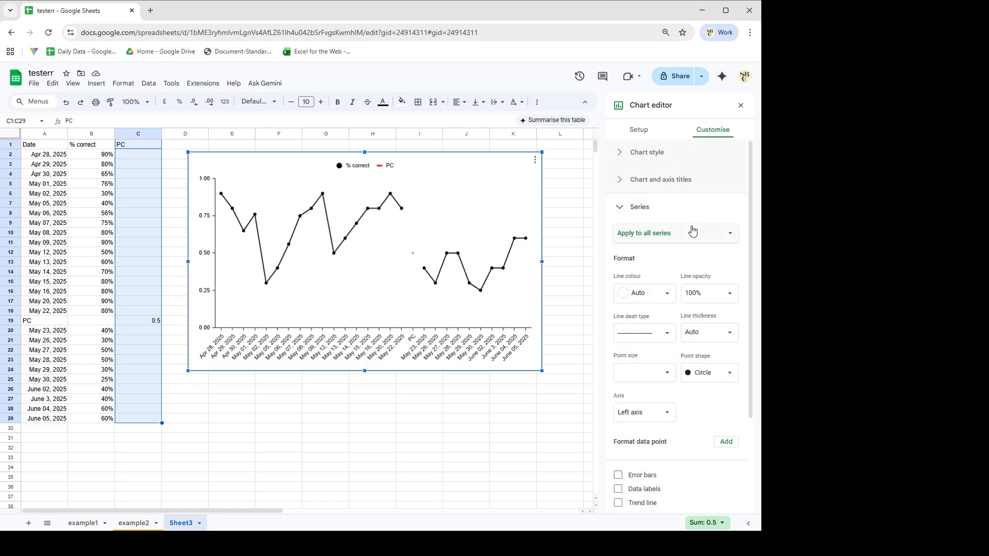
pyautogui.scroll(-2, 693, 230)
pyautogui.scroll(1, 675, 256)
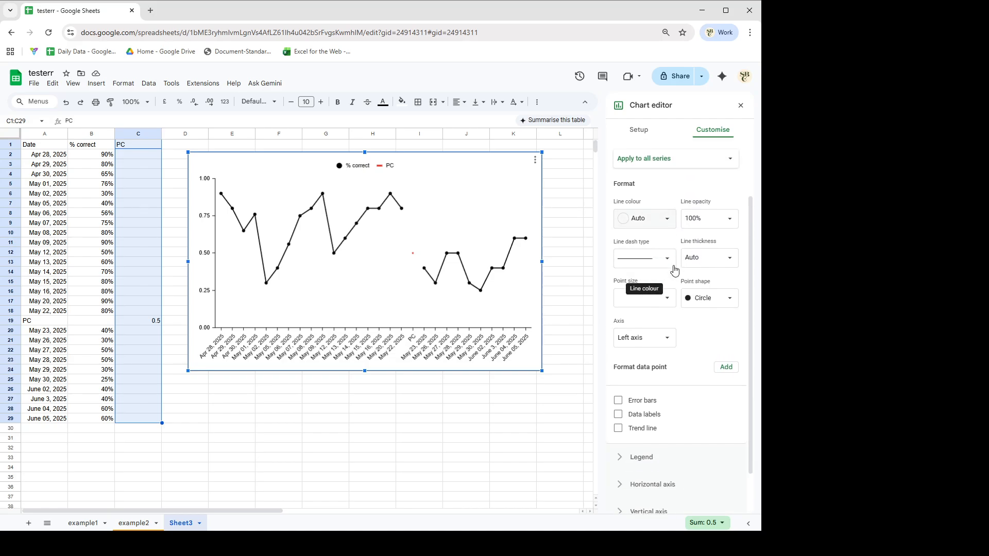
pyautogui.scroll(-1, 675, 271)
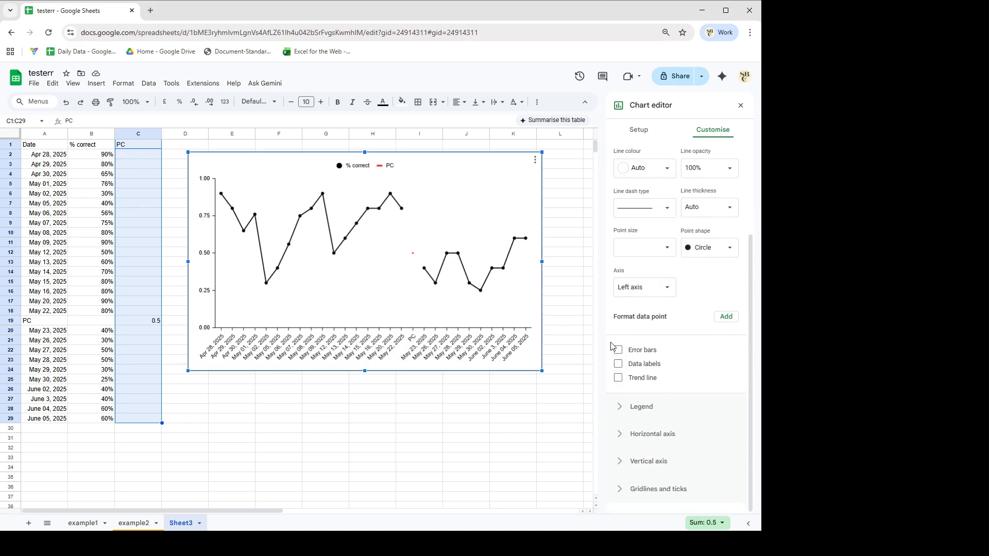
pyautogui.click(619, 355)
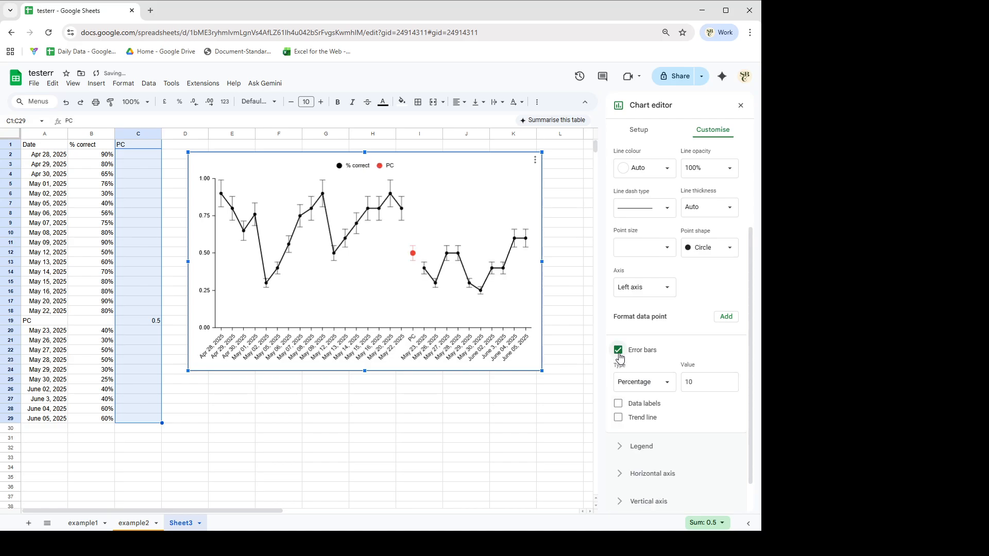
pyautogui.scroll(2, 623, 346)
pyautogui.click(618, 453)
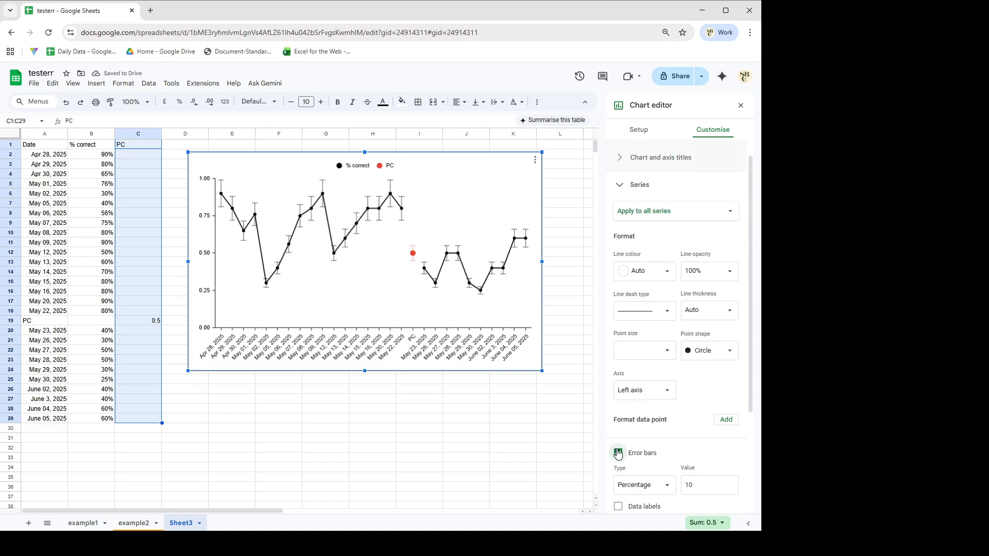
# - Add percentage error bars with a value of 100 to the PC series only
pyautogui.click(665, 209)
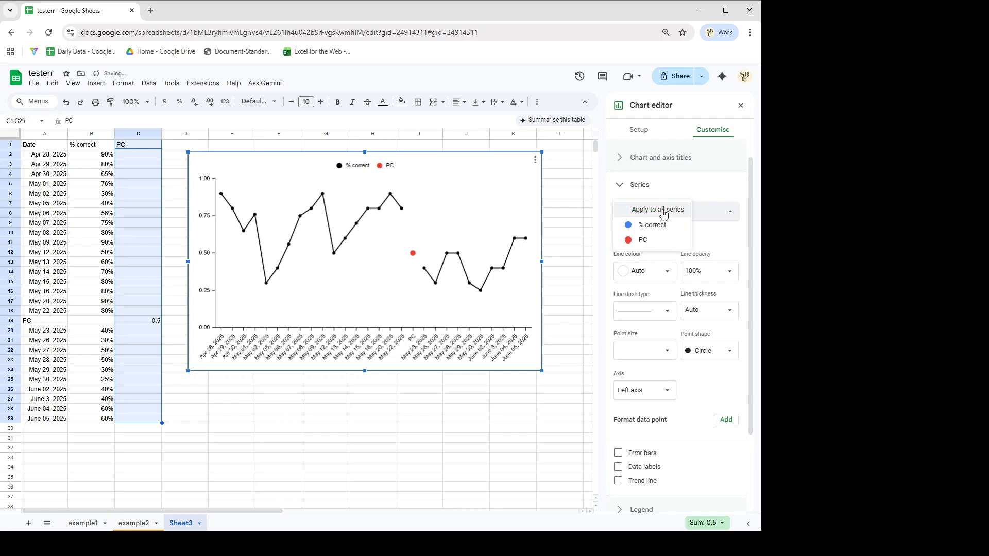
pyautogui.click(639, 239)
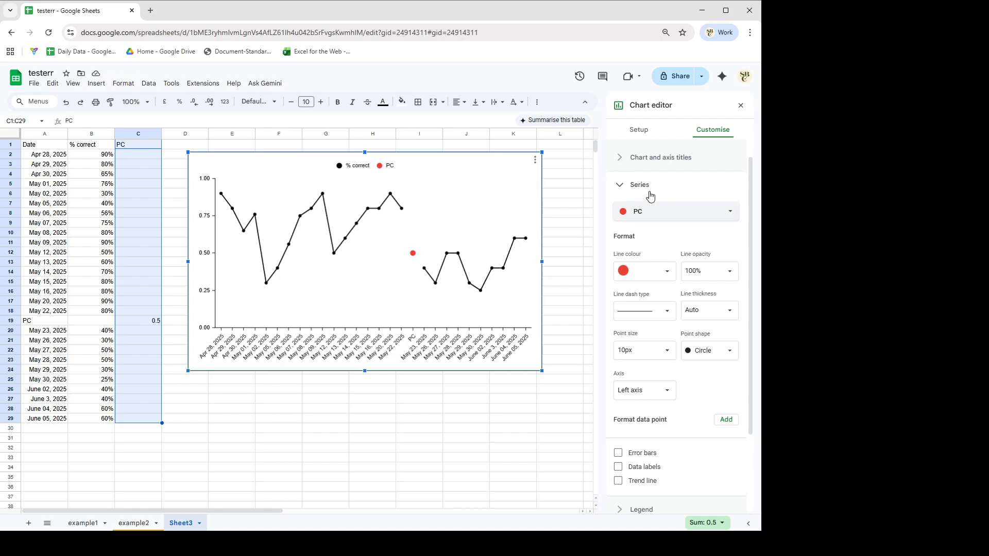
pyautogui.scroll(-1, 650, 196)
pyautogui.click(618, 401)
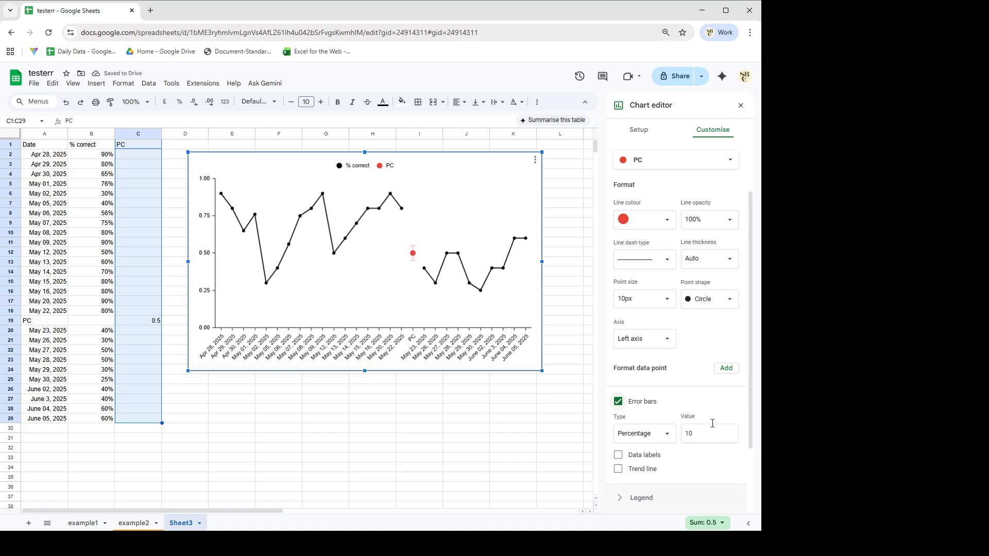
pyautogui.click(696, 438)
# - Set the PC series' line colour to black and its point size to None
pyautogui.click(664, 219)
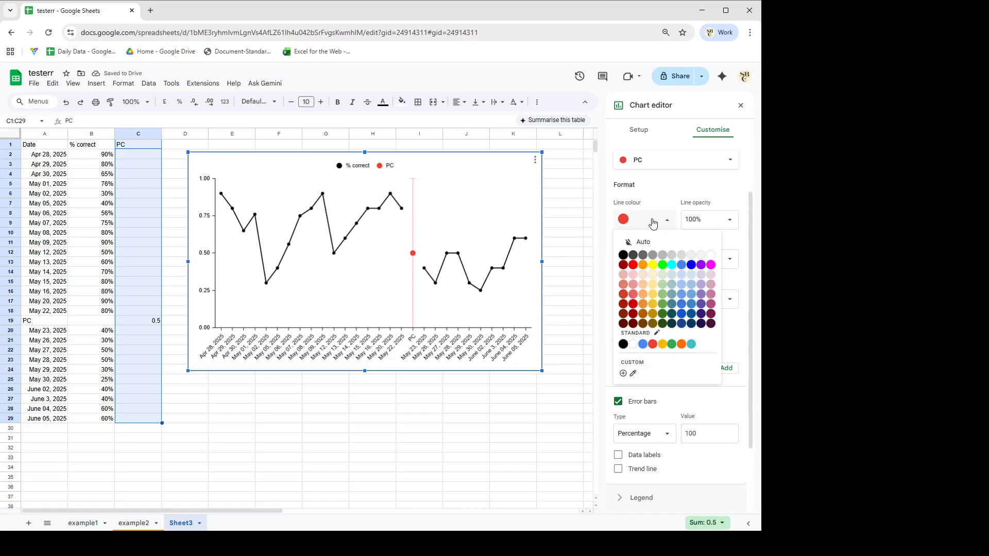
pyautogui.click(623, 260)
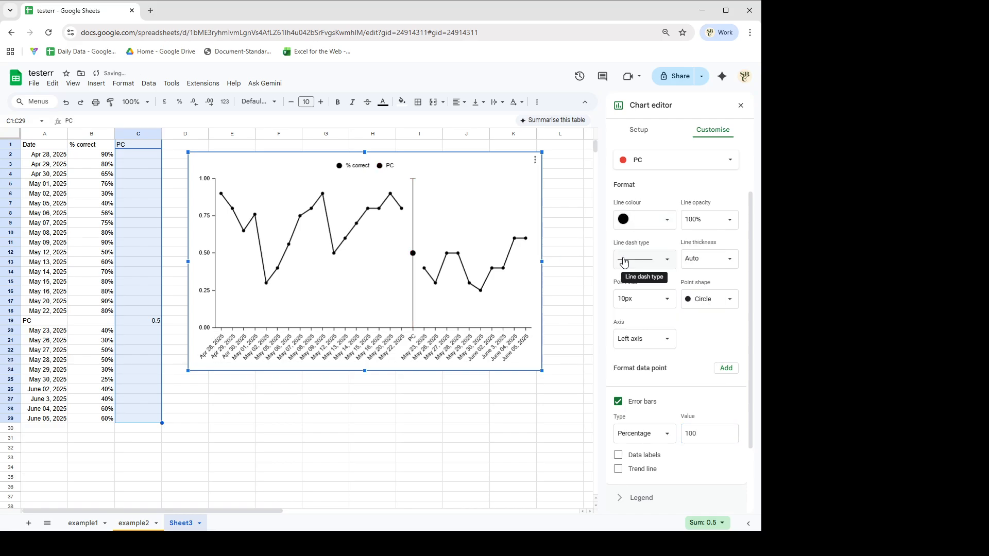
pyautogui.click(665, 304)
pyautogui.click(639, 319)
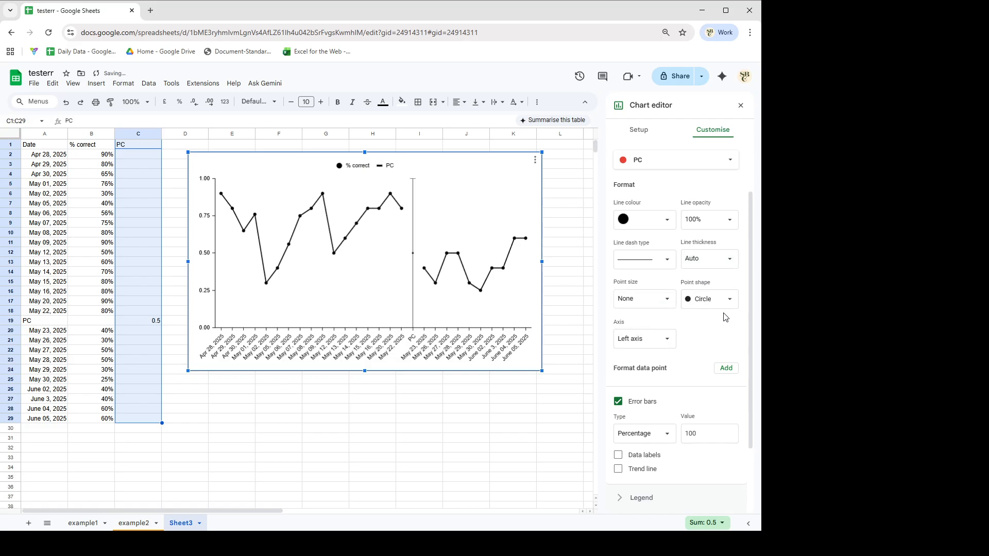
# - Try the X mark and square point shapes on the PC series, settling on X mark with the point size set to None
pyautogui.click(730, 297)
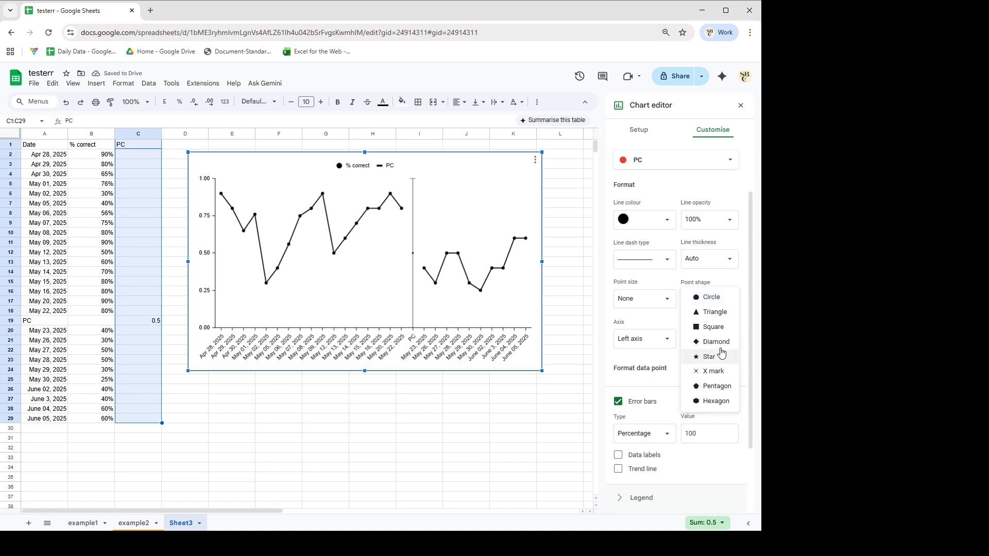
pyautogui.click(713, 371)
pyautogui.click(721, 301)
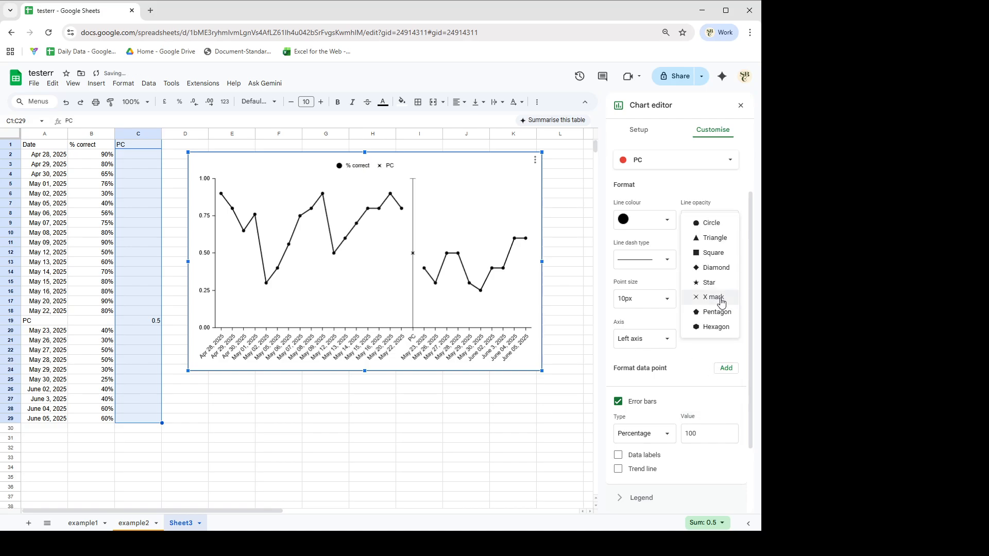
pyautogui.click(713, 253)
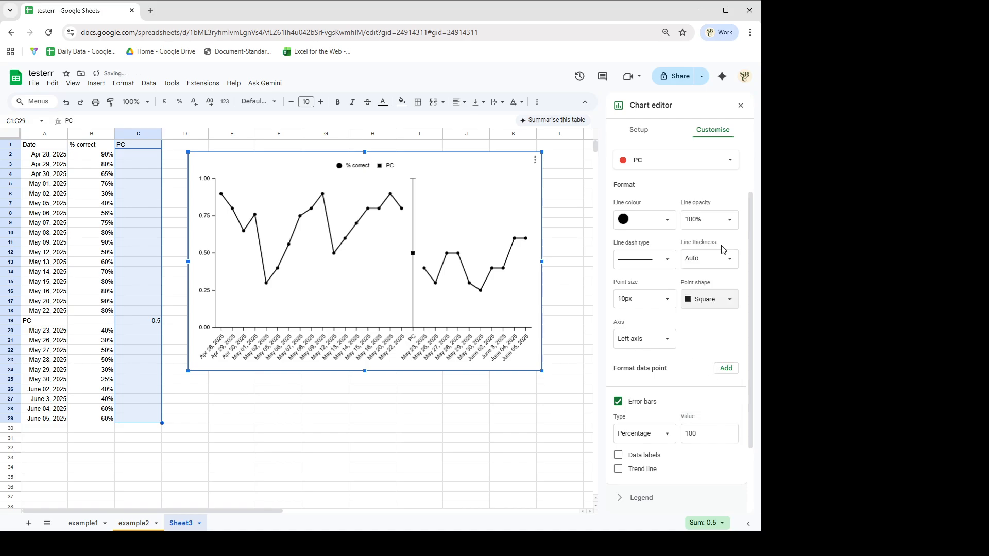
pyautogui.click(725, 304)
pyautogui.click(694, 341)
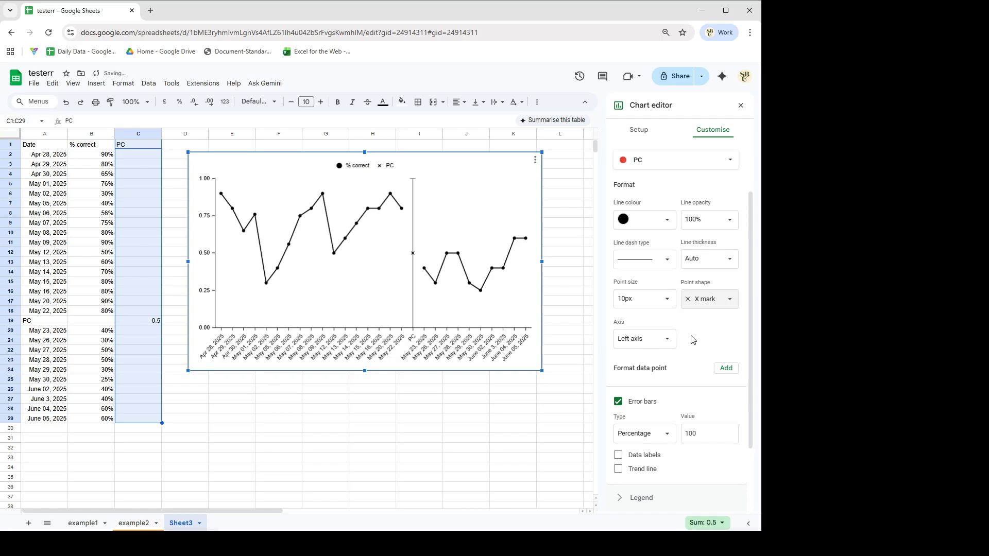
pyautogui.click(635, 300)
pyautogui.click(639, 318)
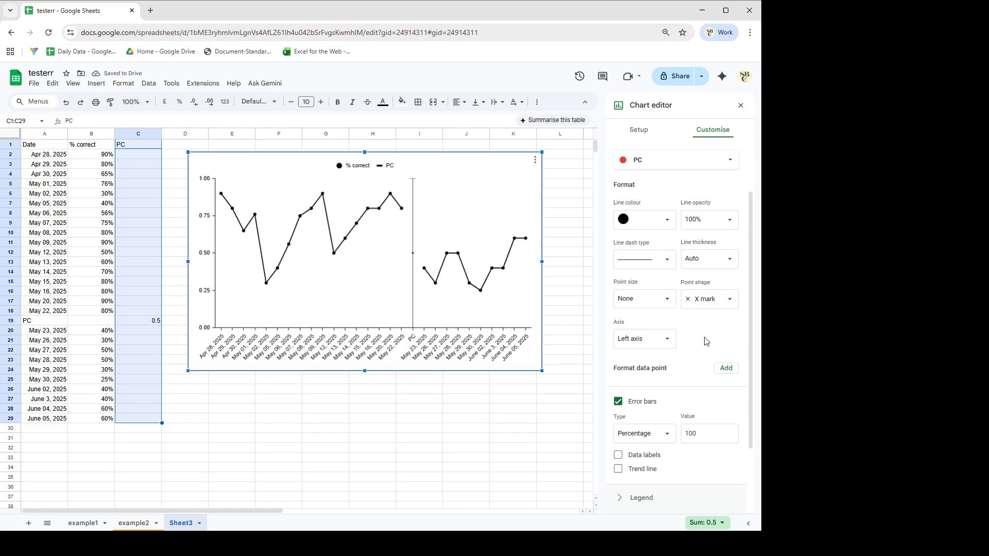
pyautogui.scroll(1, 696, 341)
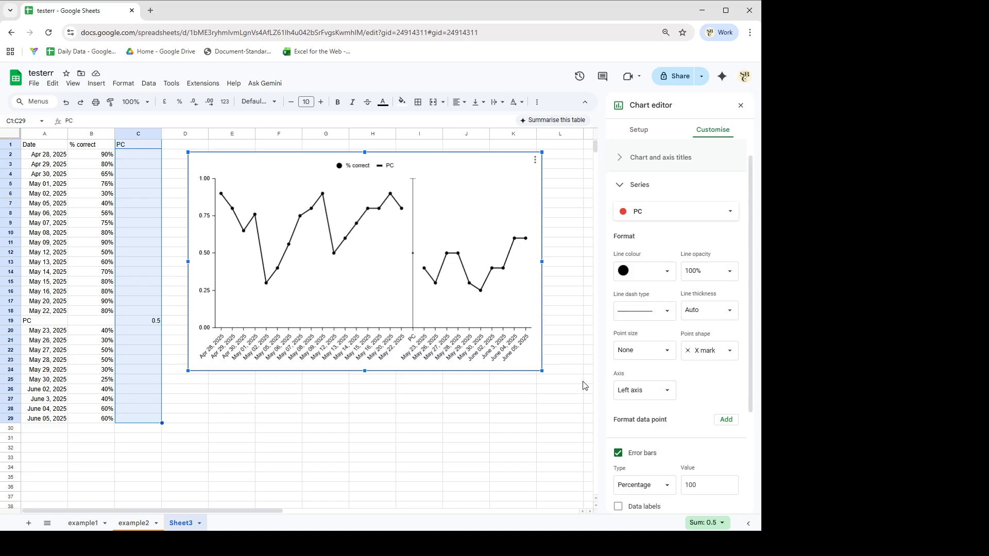
pyautogui.scroll(-3, 657, 388)
pyautogui.scroll(4, 658, 389)
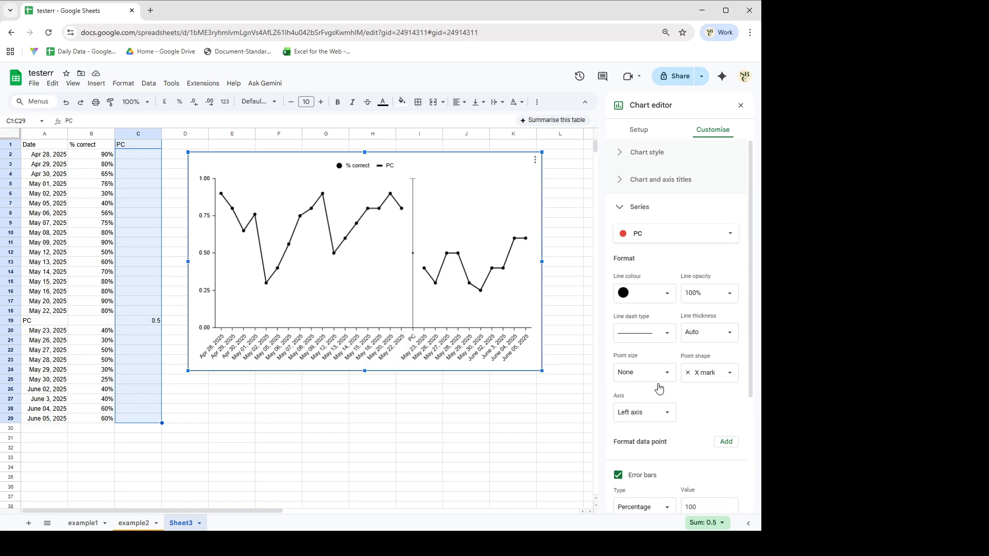